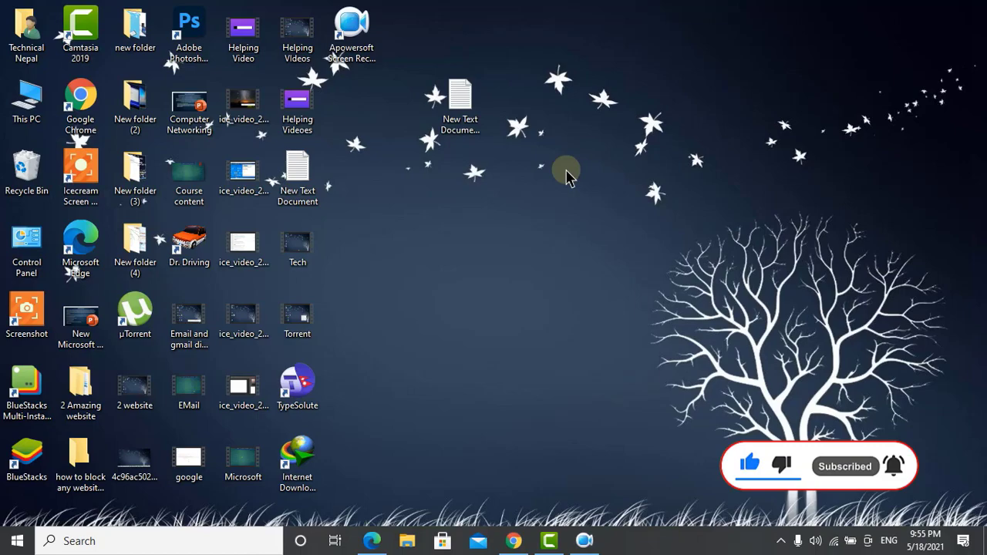
Open New Text Document (2) in Notepad and move its window to the right side of the screen.
click(466, 102)
double_click(466, 103)
drag(324, 4, 578, 31)
drag(484, 47, 764, 62)
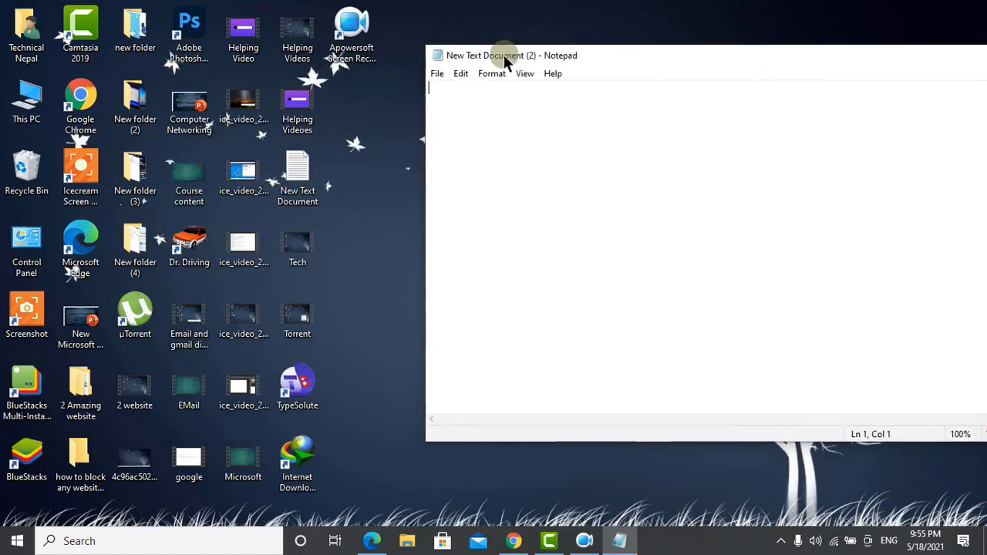
drag(502, 55, 484, 46)
Type an English line beginning 'my name is' followed by your name.
text(my )
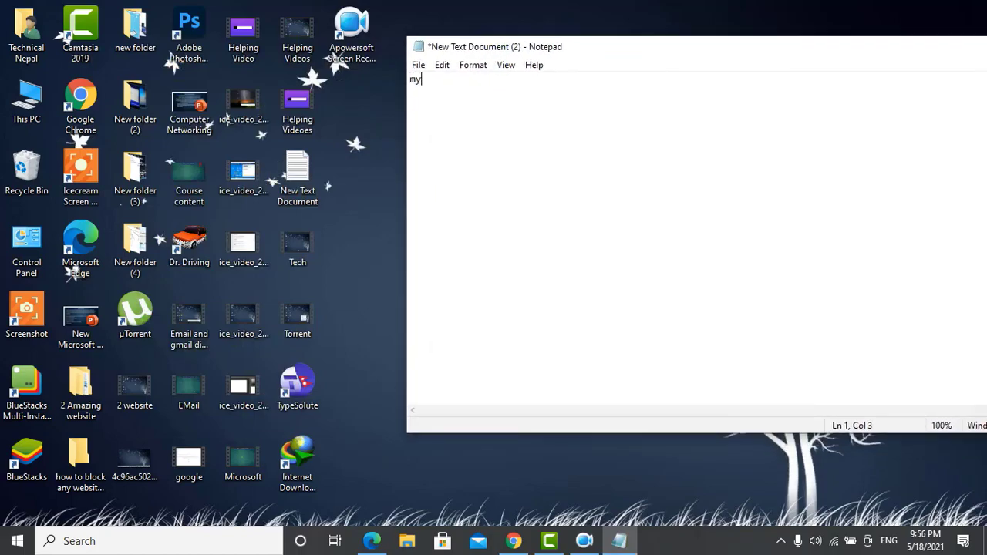
text(name is mahesh kc)
drag(493, 43, 496, 41)
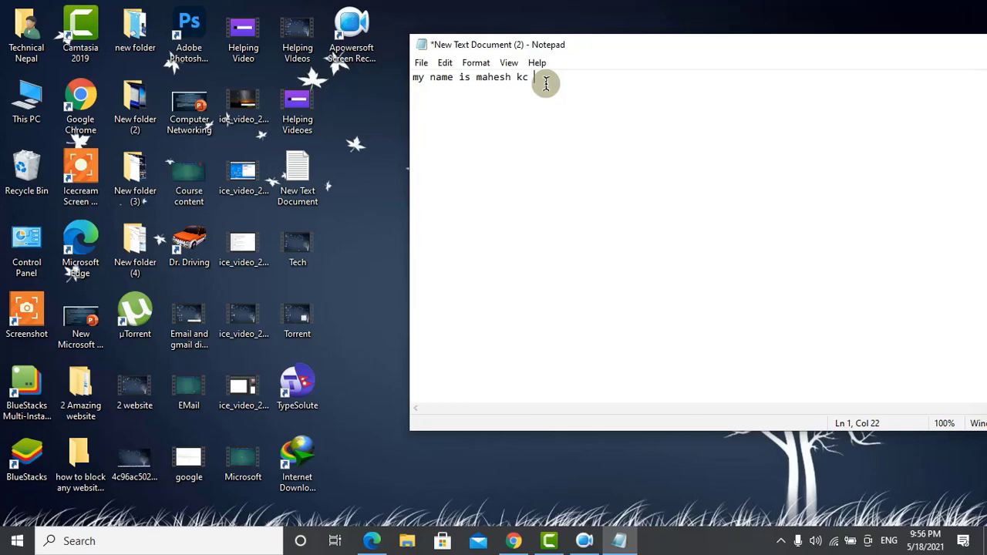
drag(518, 46, 521, 40)
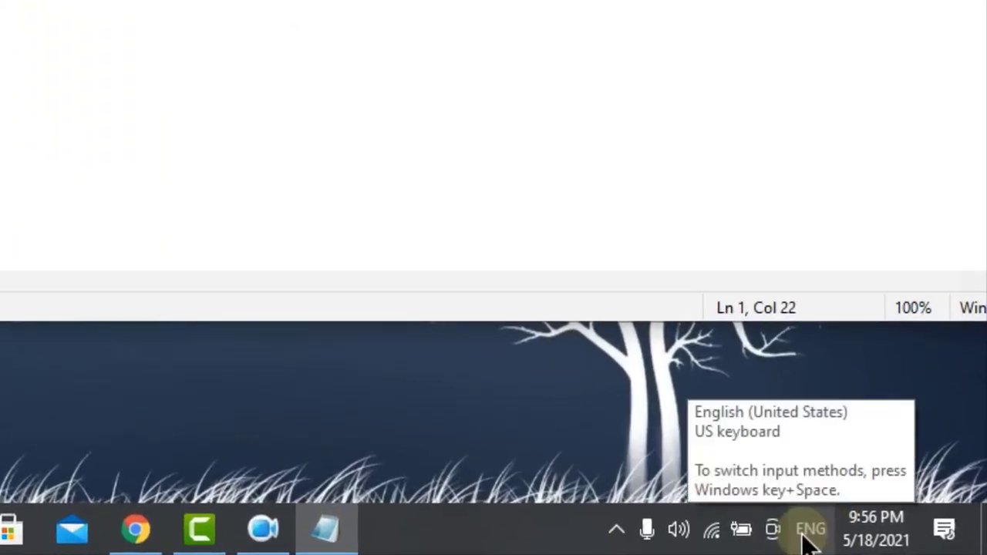
Switch input to Nepali (Google Input Tools) and type Nepali word lines plus 'मलाई हजुर को साथ चाहिन्छ'.
click(839, 534)
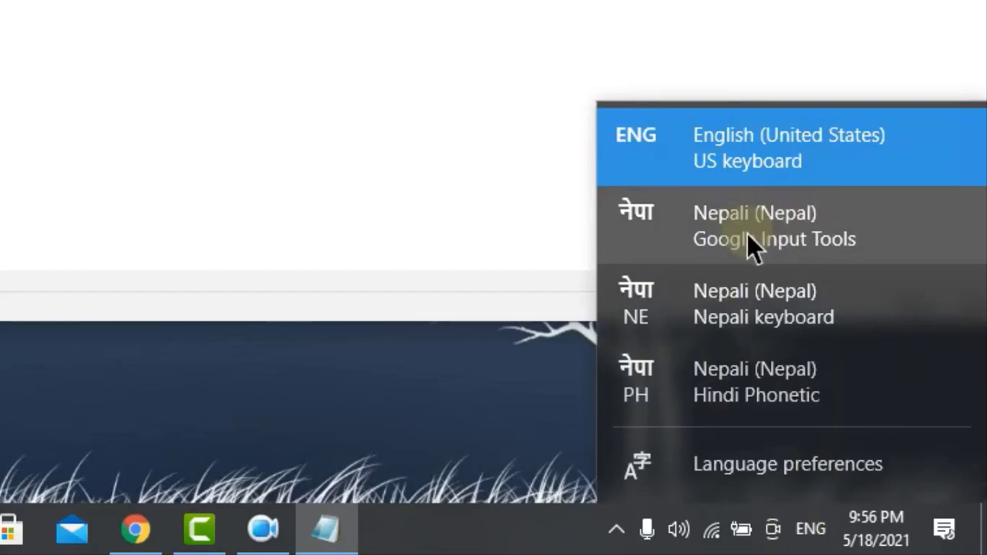
click(800, 239)
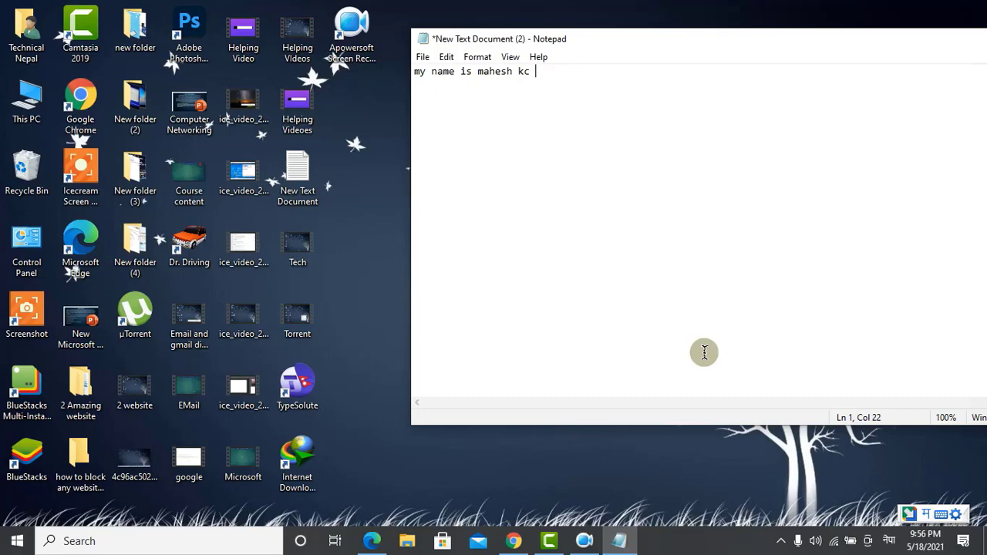
text(mero)
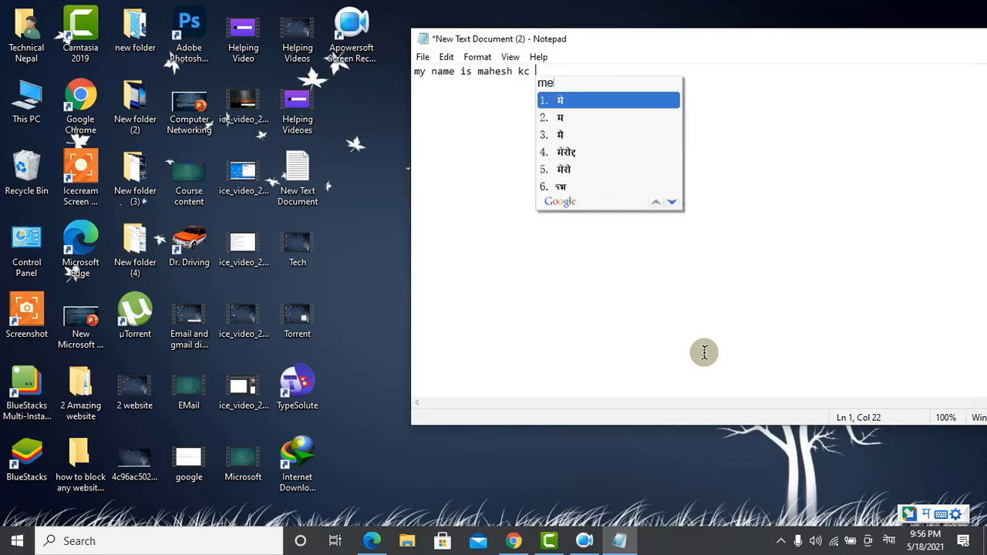
text(2)
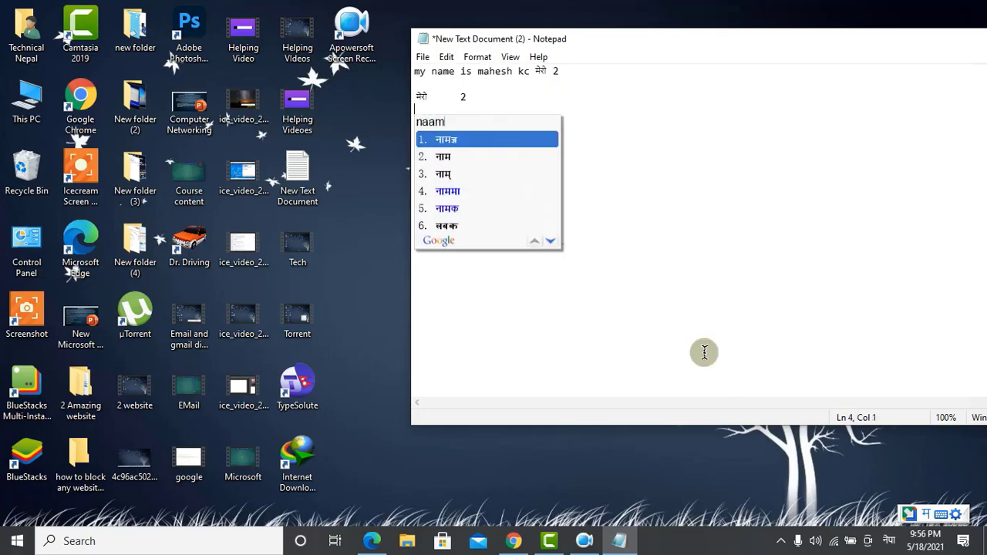
text(naam1mahesh3)
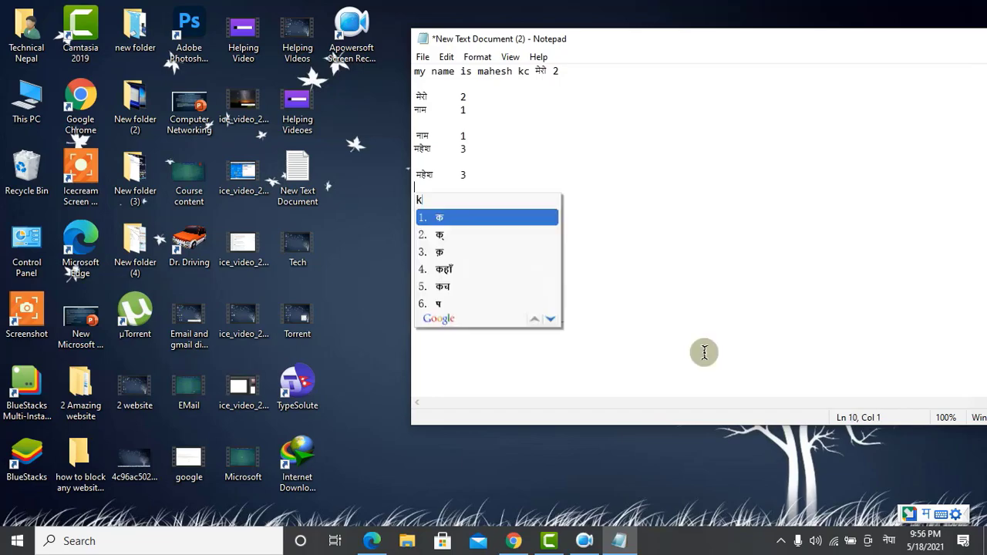
text(ke1)
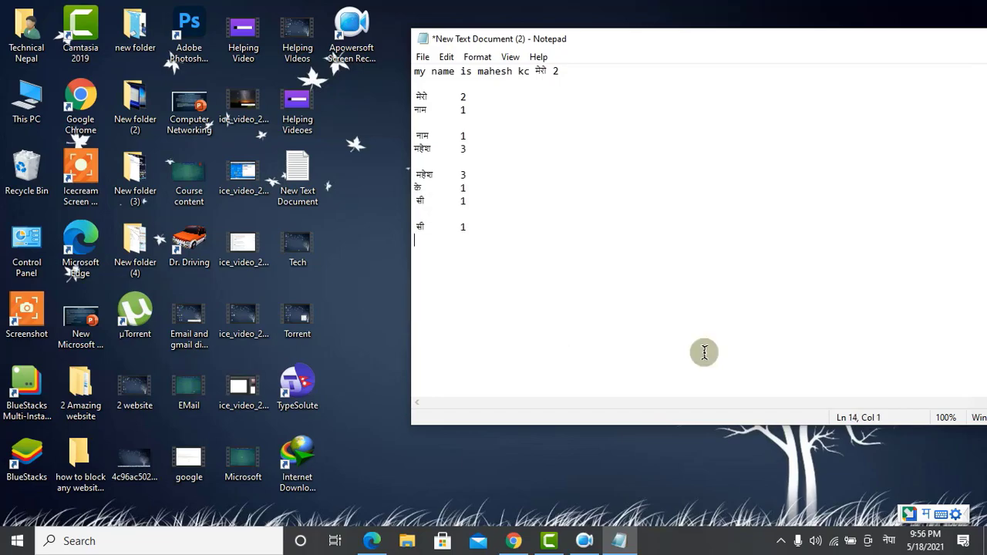
text(se1malai hajur)
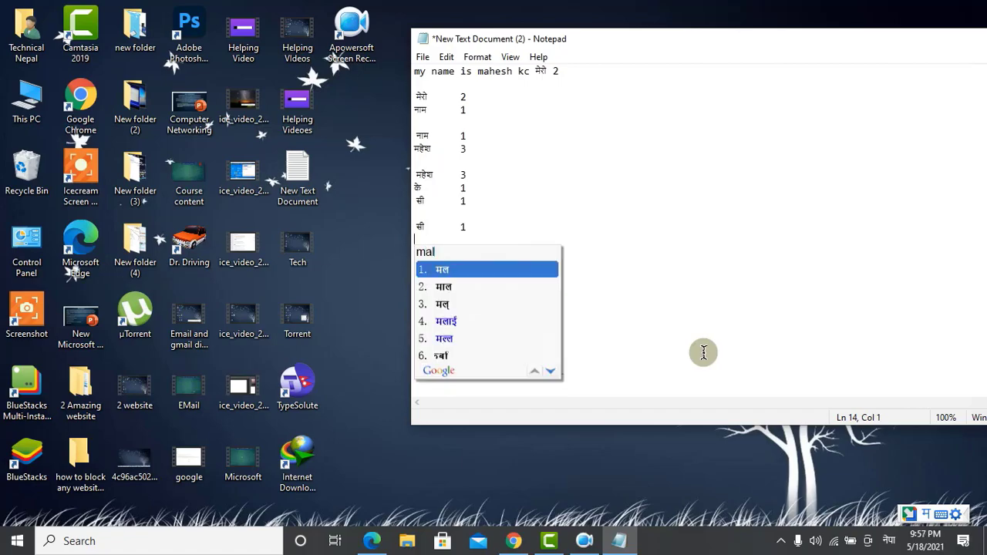
text( ko sath)
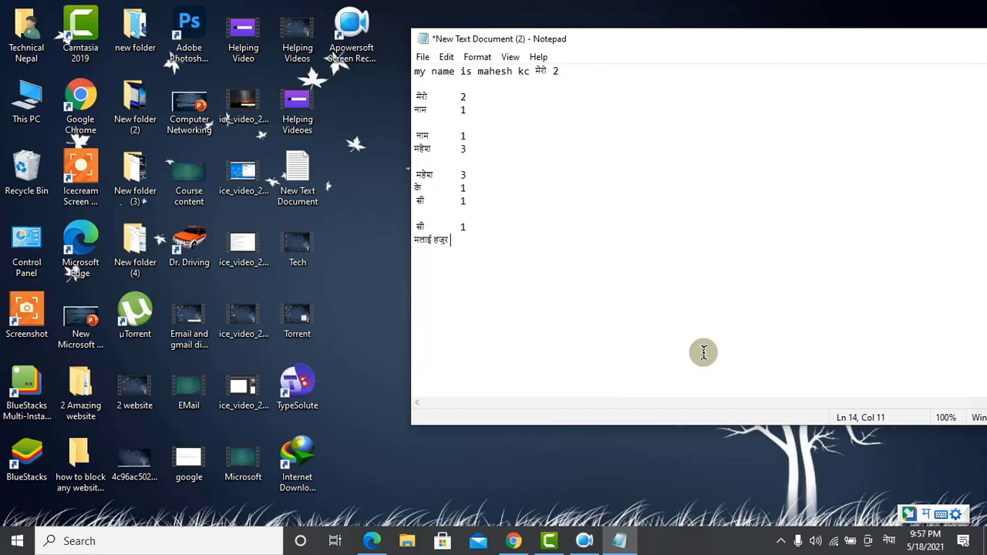
text( chahinchha)
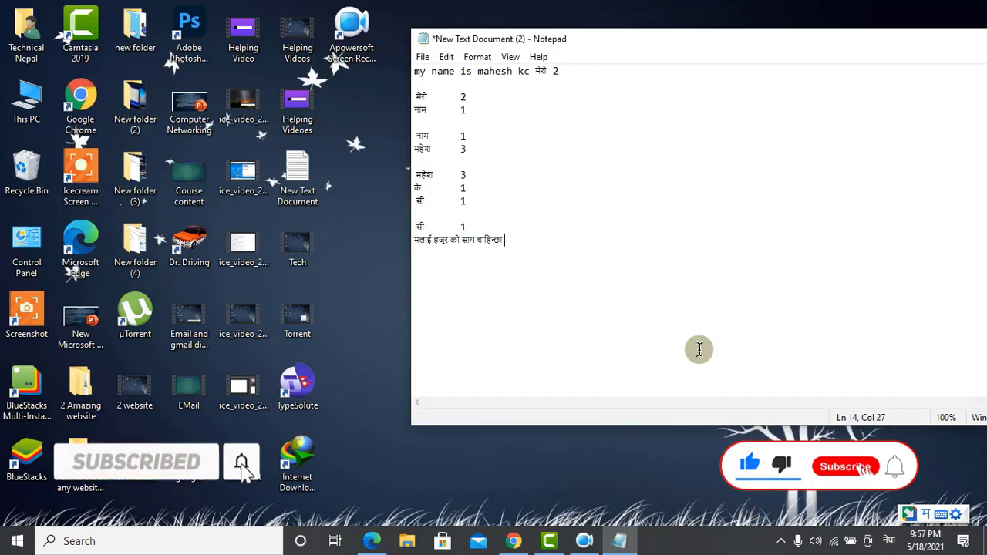
Enlarge the text and select the last Nepali line and part of the English line.
click(508, 240)
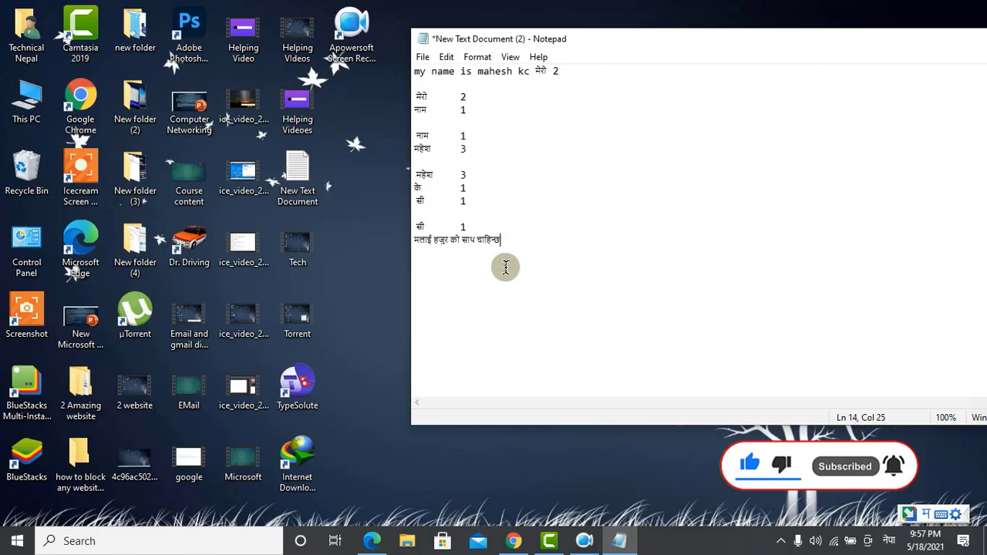
scroll(504, 267, up, 7)
drag(598, 367, 420, 364)
drag(487, 75, 599, 77)
Switch to the Nepali Hindi Phonetic keyboard and add a Nepali line stating your name at the bottom.
click(889, 541)
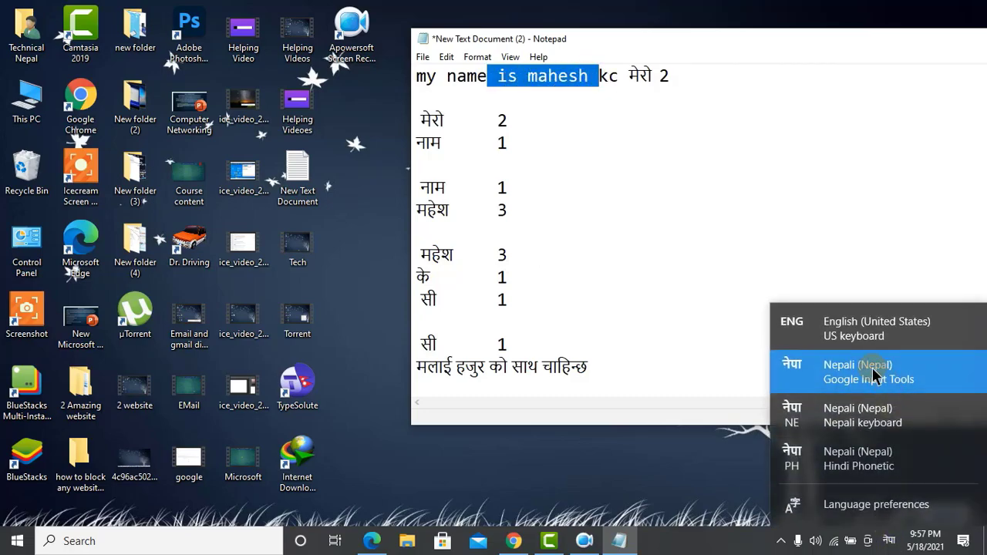
click(876, 460)
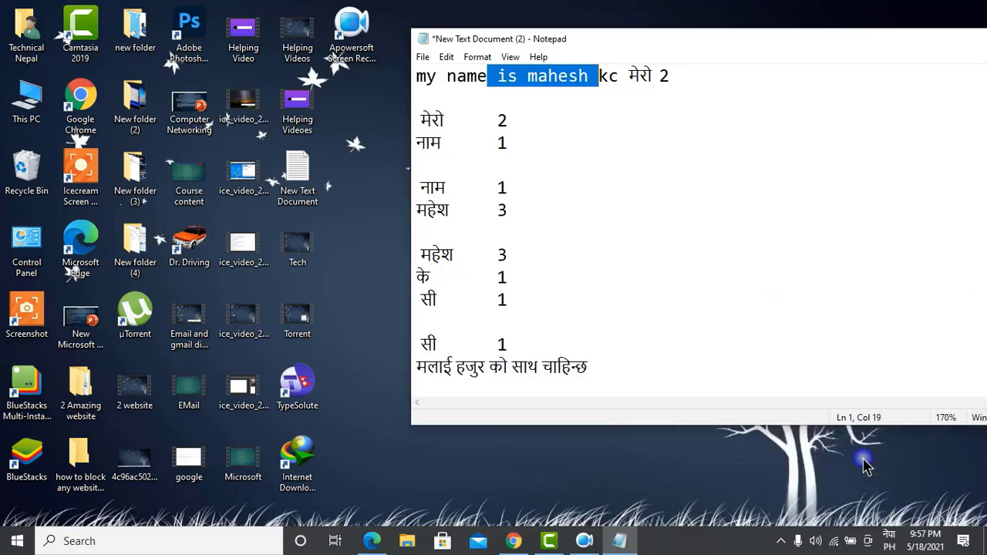
click(603, 365)
key(Return)
key(Return)
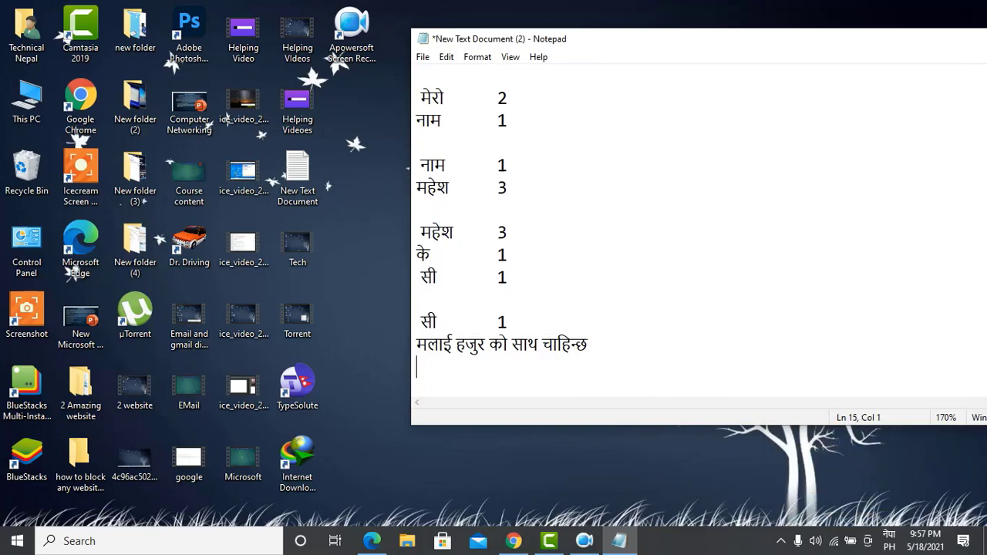
text(mro)
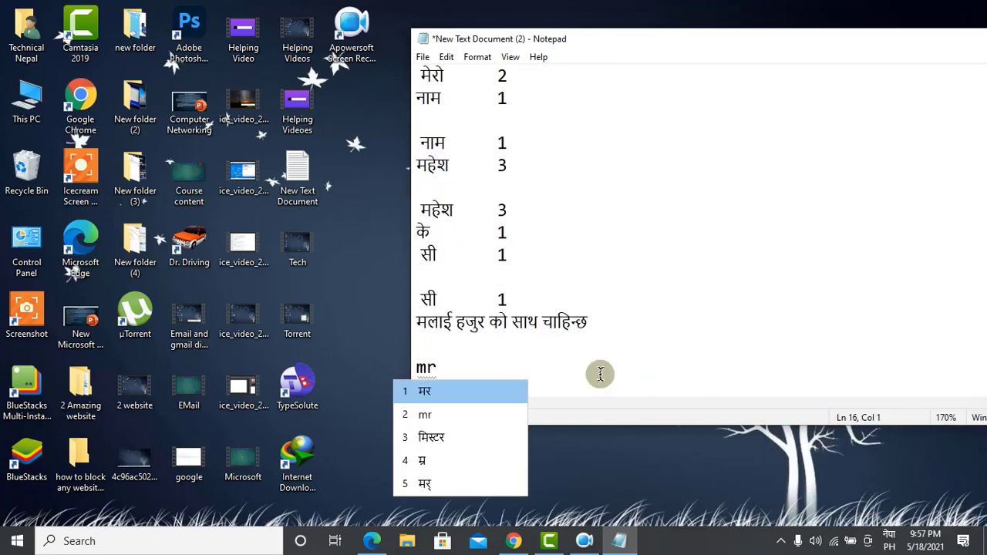
key(BackSpace)
key(BackSpace)
text(ero naam )
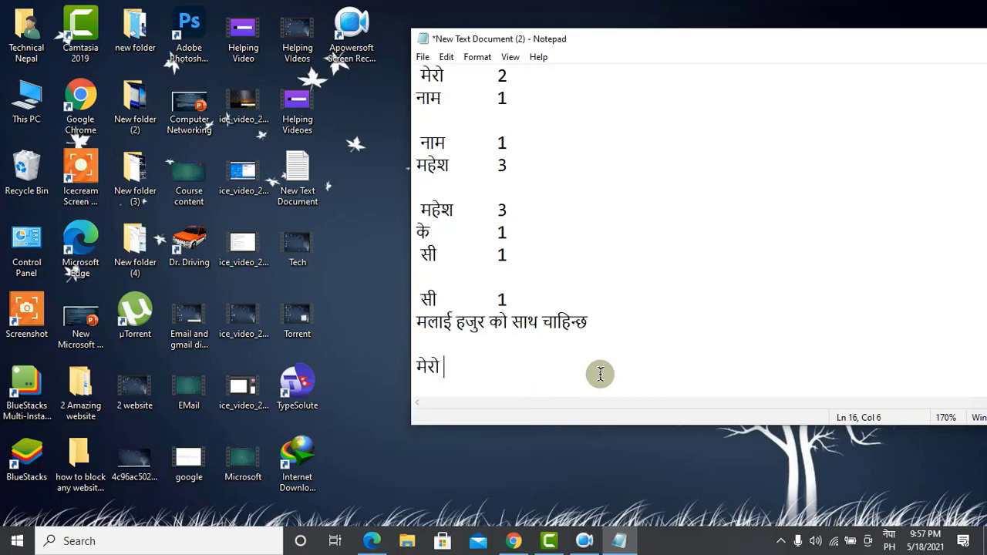
text(mahesh kce)
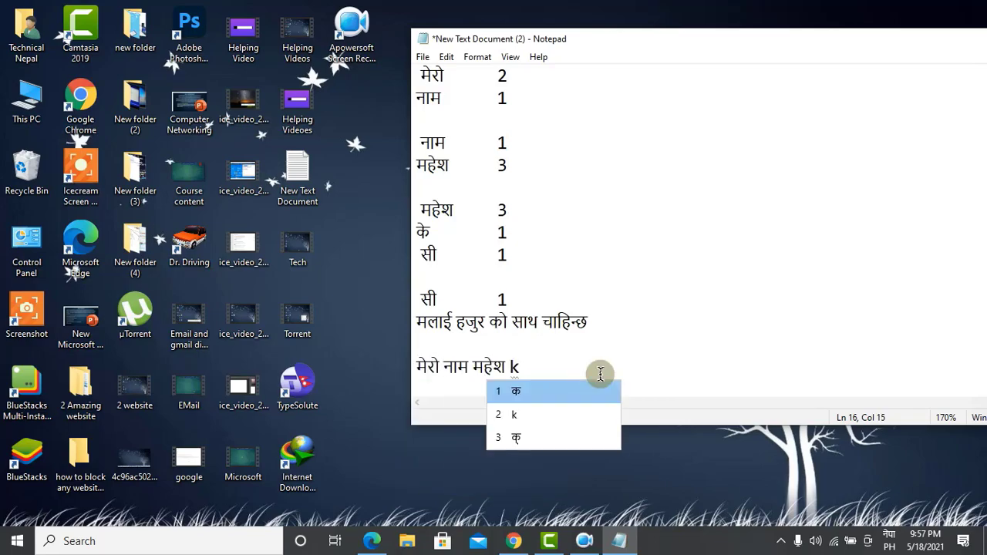
key(BackSpace)
key(BackSpace)
text(e si ho)
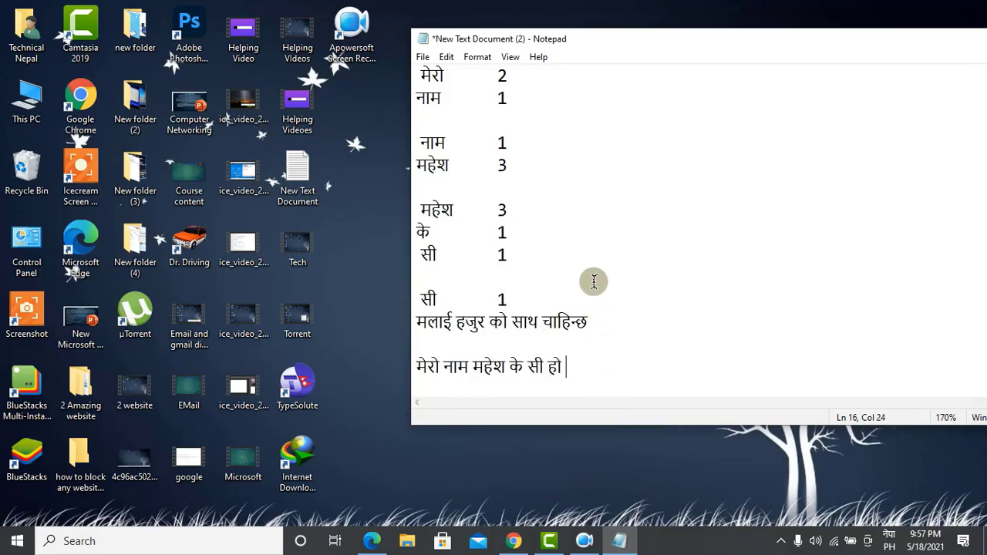
ctrl+scroll(590, 262, down, 2)
Select text on lines 14 and 16, finishing with the cursor at the end of line 14.
drag(577, 359, 533, 363)
click(494, 327)
drag(494, 327, 563, 327)
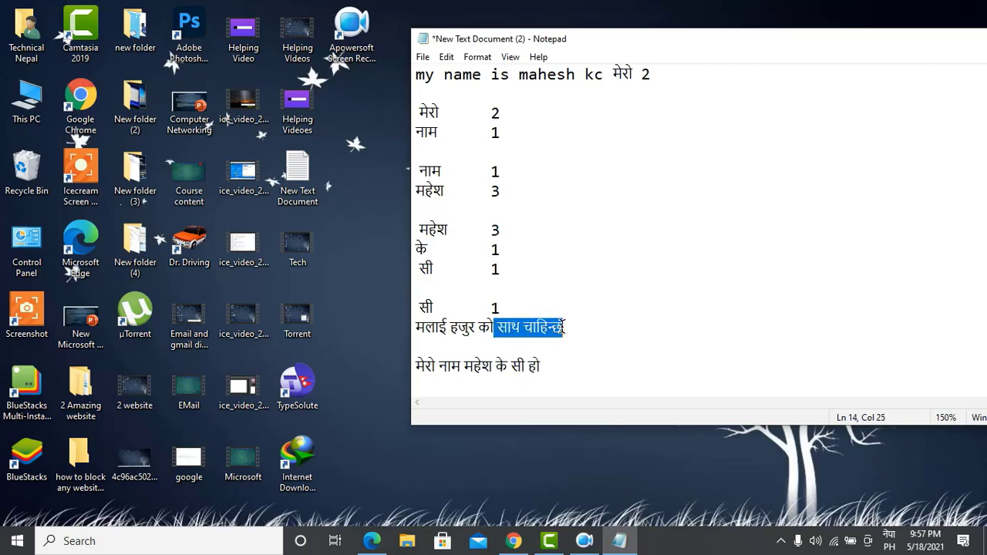
drag(544, 363, 417, 353)
click(490, 327)
drag(549, 363, 577, 330)
click(416, 327)
click(578, 330)
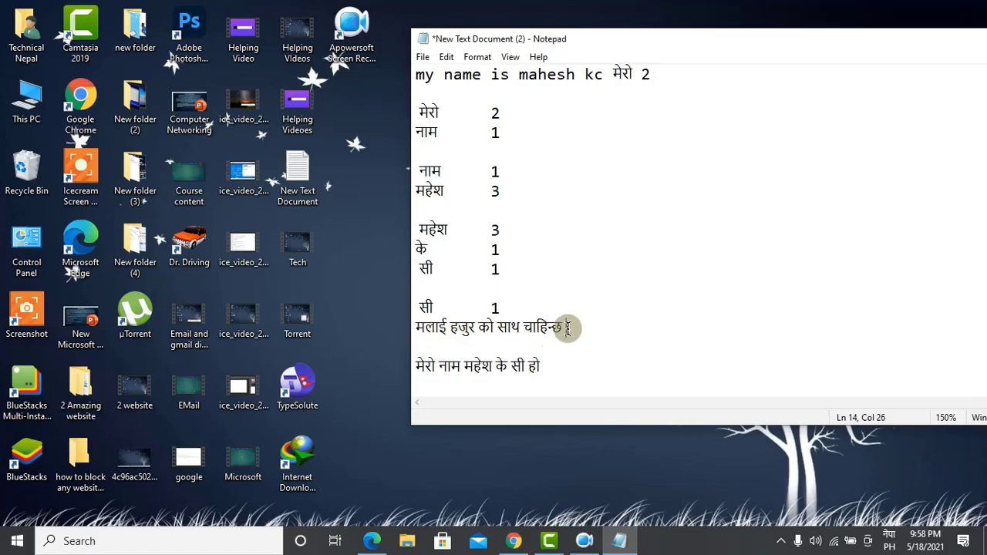
End the Nepali name line with the Nepali full stop । after हो, using Google Input Tools.
click(887, 543)
click(872, 373)
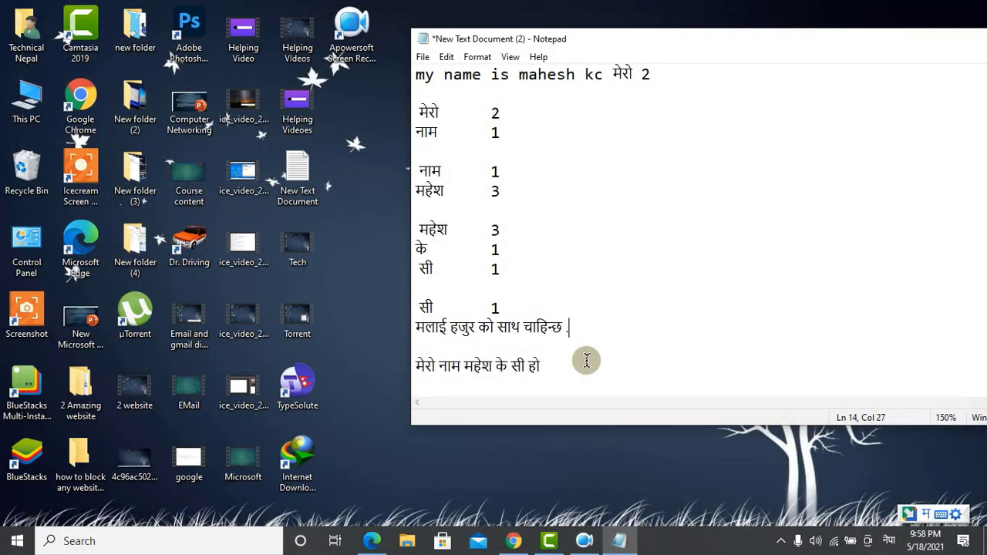
text(.)
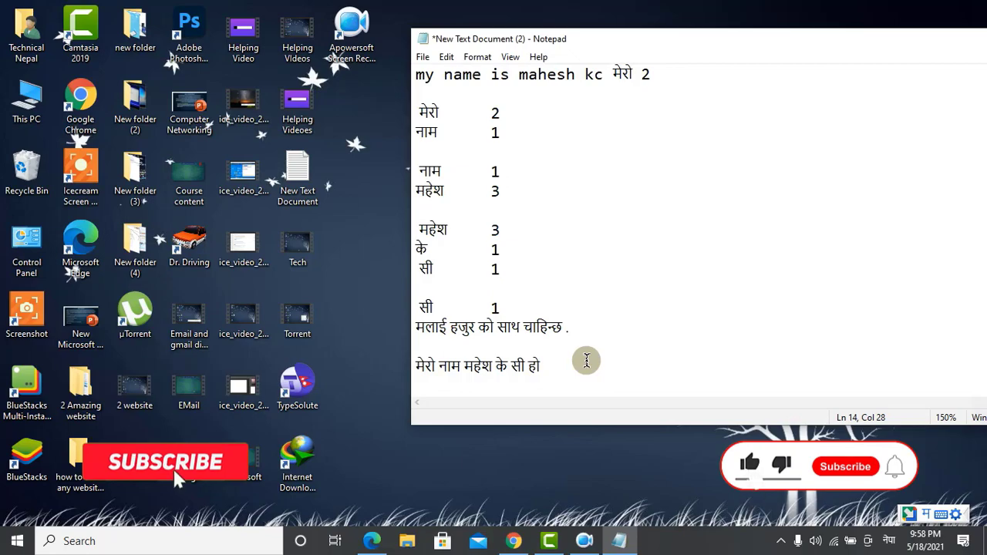
click(560, 367)
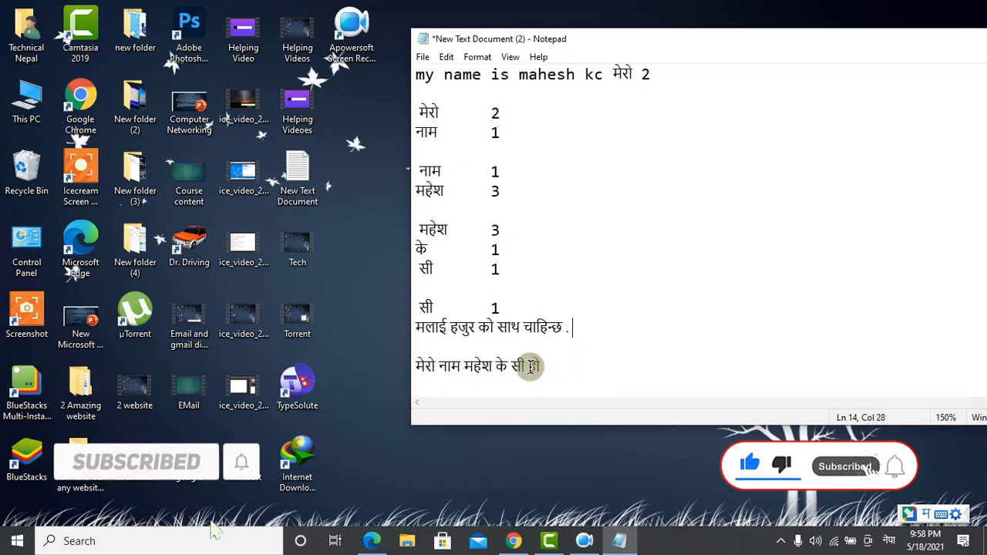
click(890, 541)
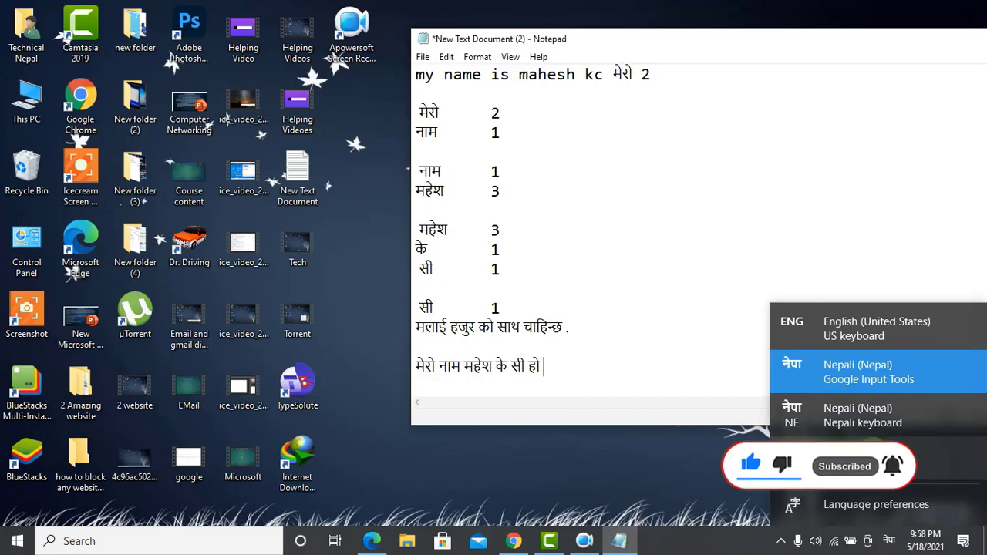
click(859, 372)
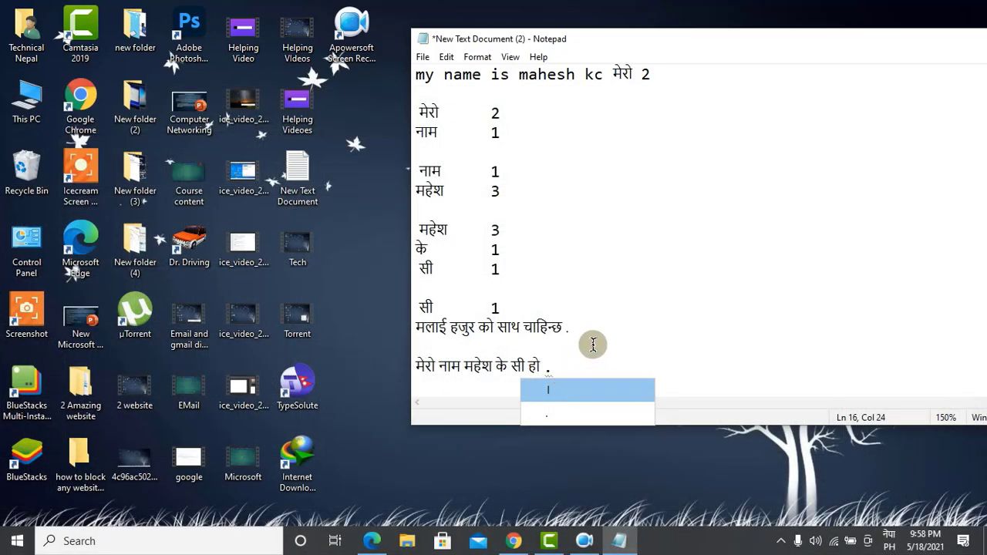
key(space)
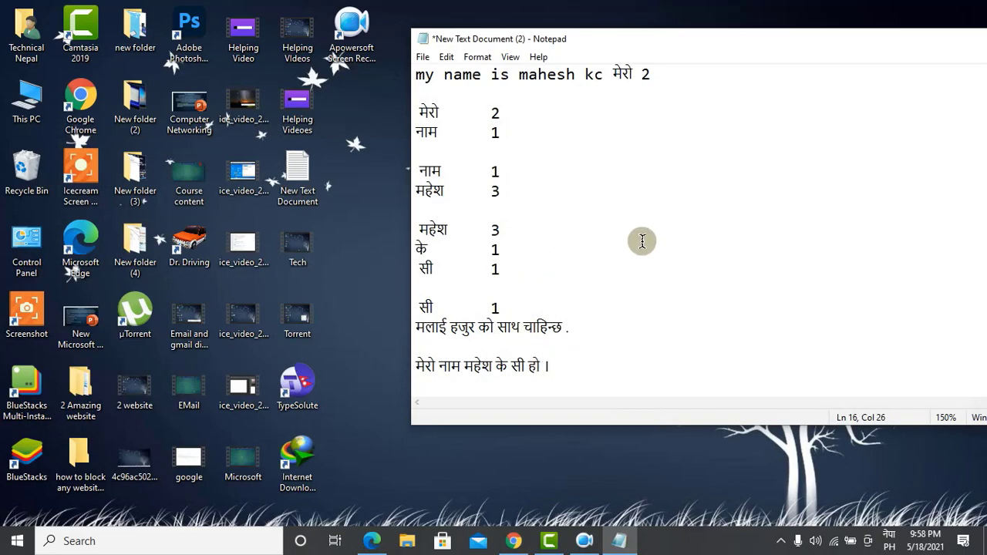
Delete the stray full stop after चाहिन्छ.
scroll(544, 390, up, 2)
click(608, 322)
key(BackSpace)
key(BackSpace)
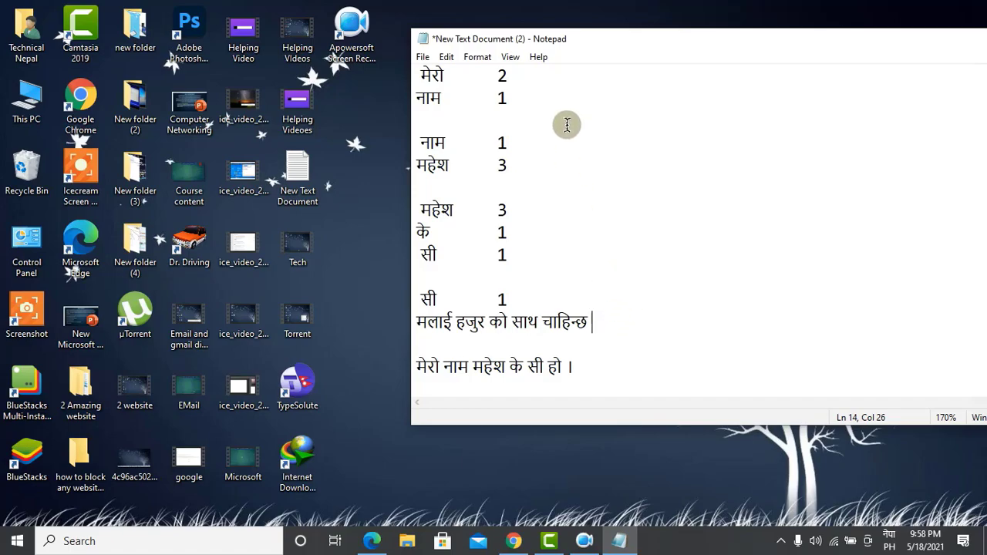
Bring Chrome forward and type 'google input to' in the new tab's address bar.
click(513, 541)
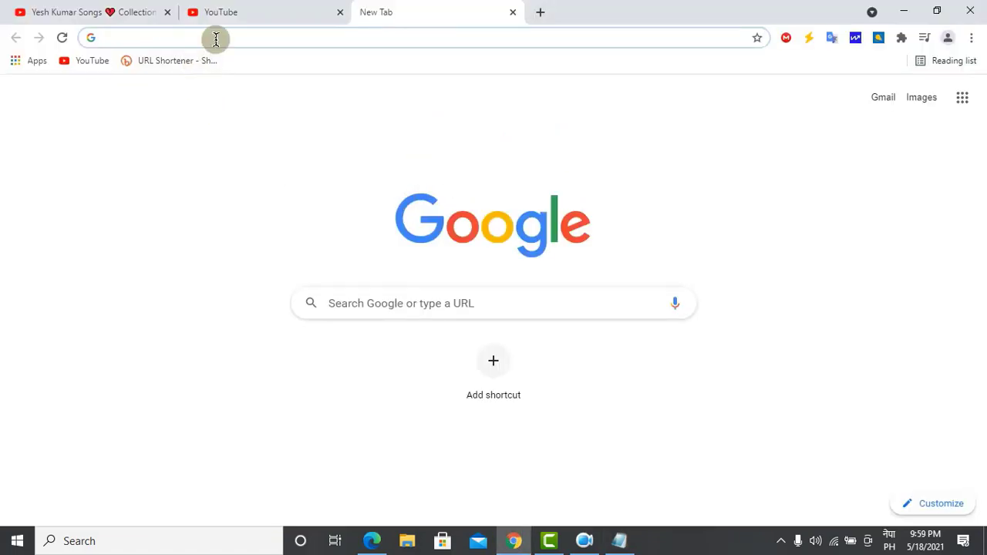
text(google input to)
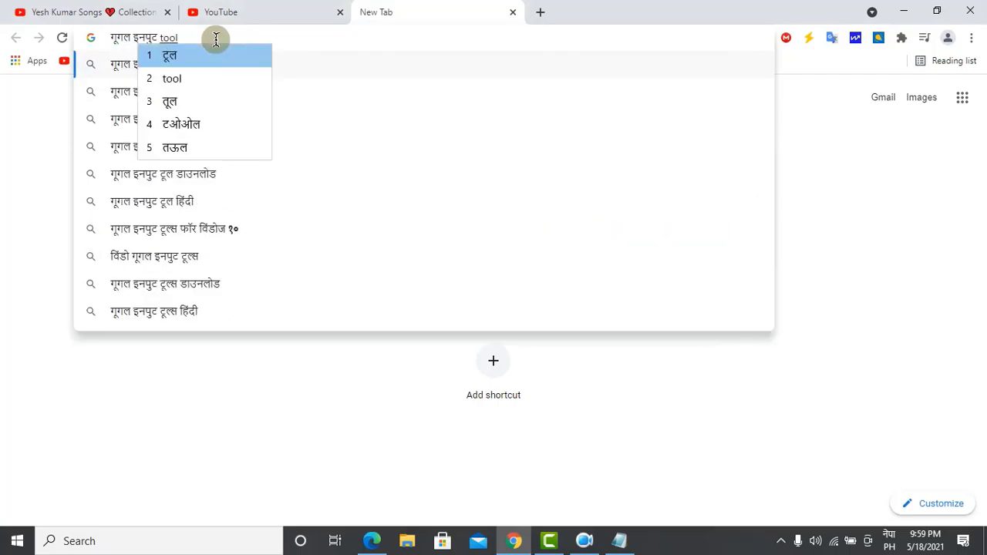
Convert 'tool' to टूल and search for गूगल इनपुट टूल.
click(162, 59)
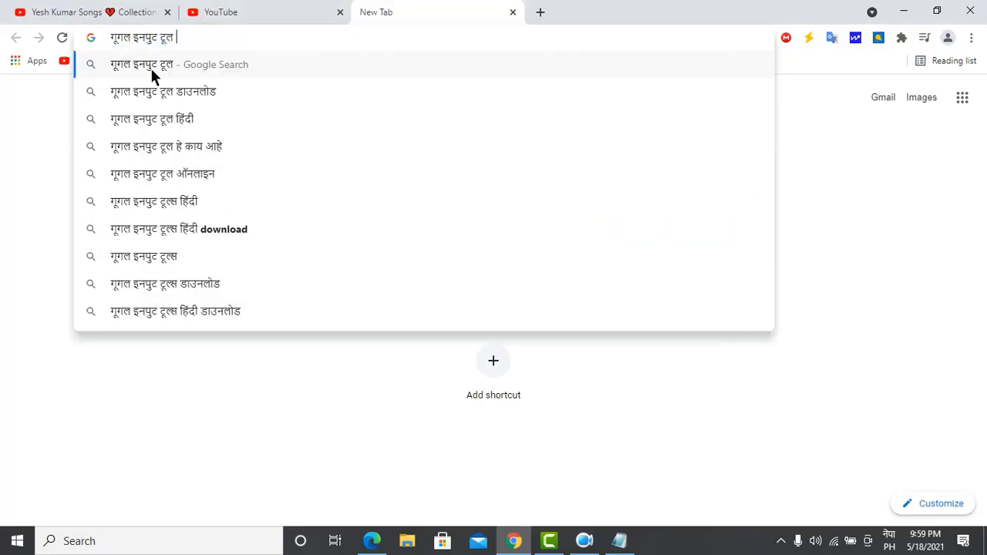
click(151, 69)
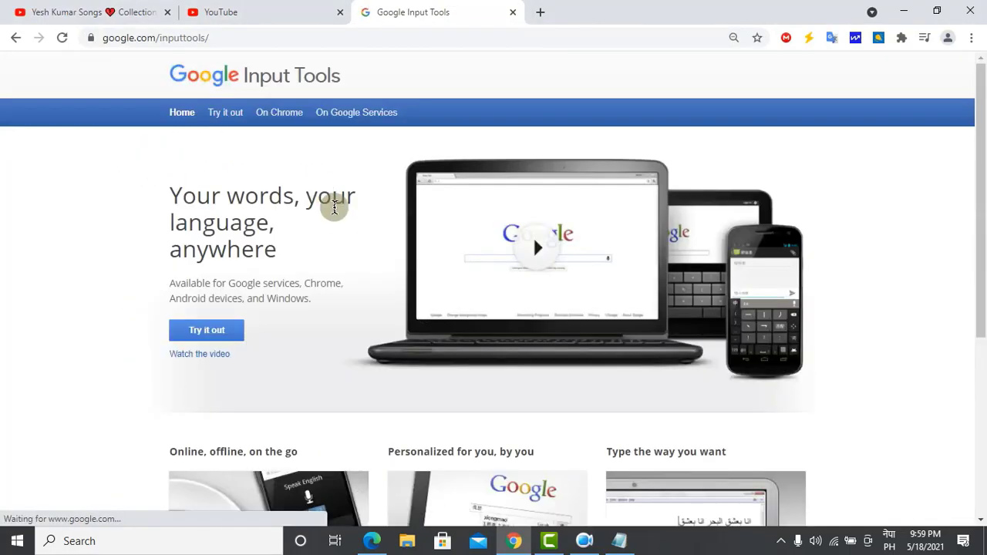
scroll(331, 216, down, 2)
scroll(337, 228, up, 2)
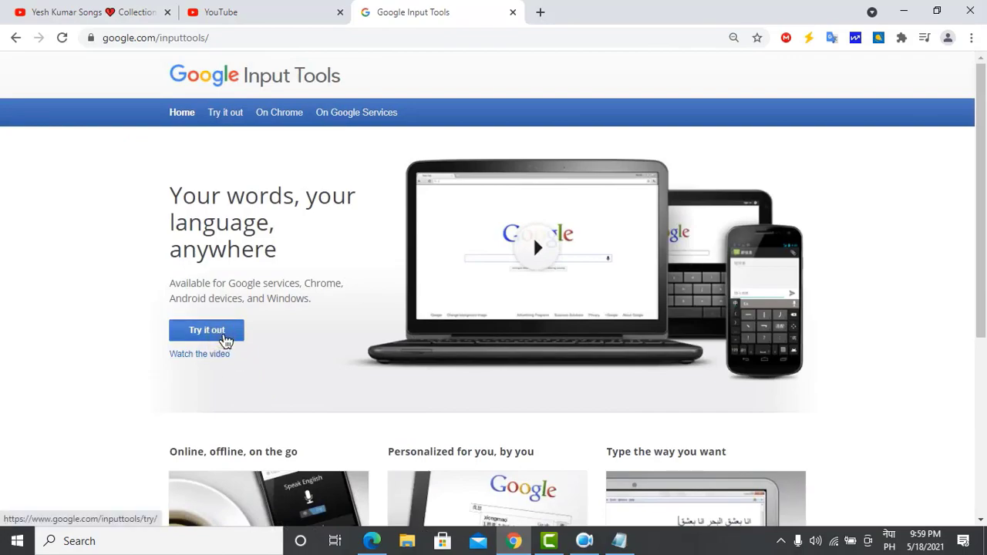
Open the Google Input Tools 'Try it out' page and its language dropdown.
click(224, 338)
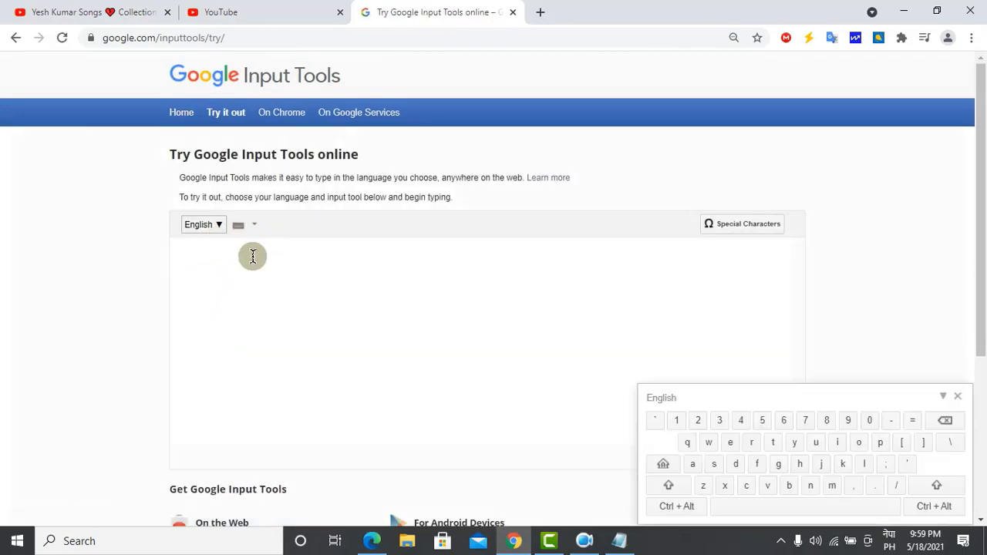
scroll(533, 342, down, 1)
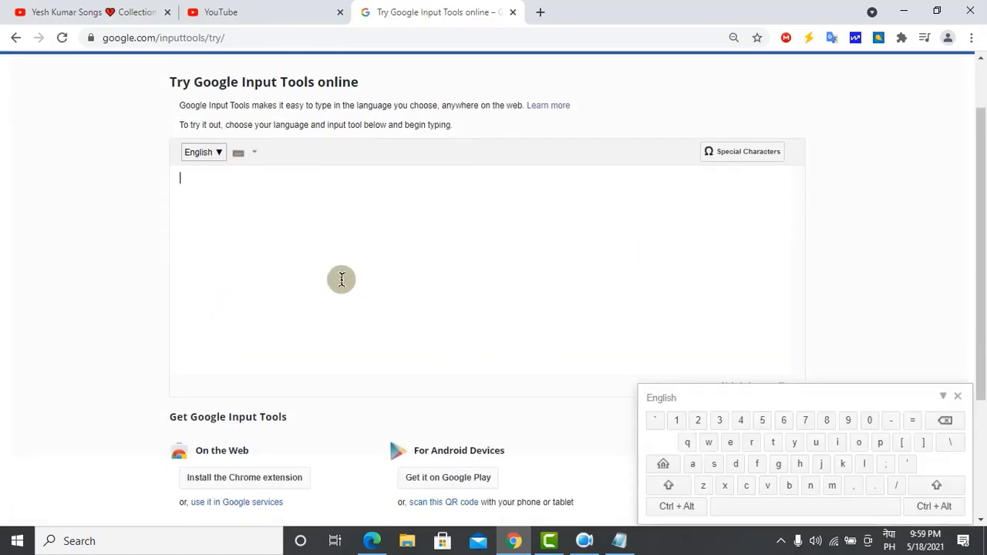
click(208, 153)
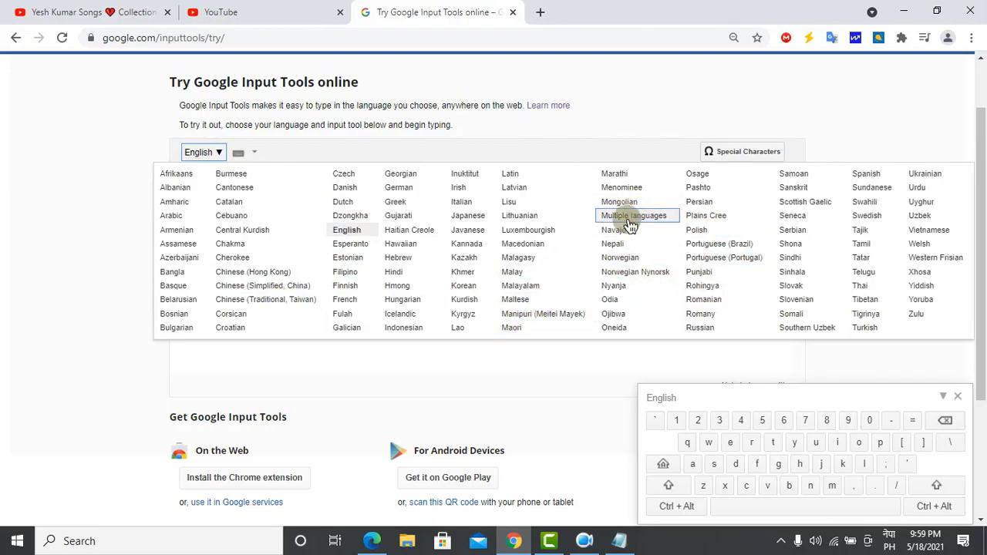
Choose Nepali, type a Nepali name sentence ending in । in the box, select it, and minimise Chrome.
click(616, 251)
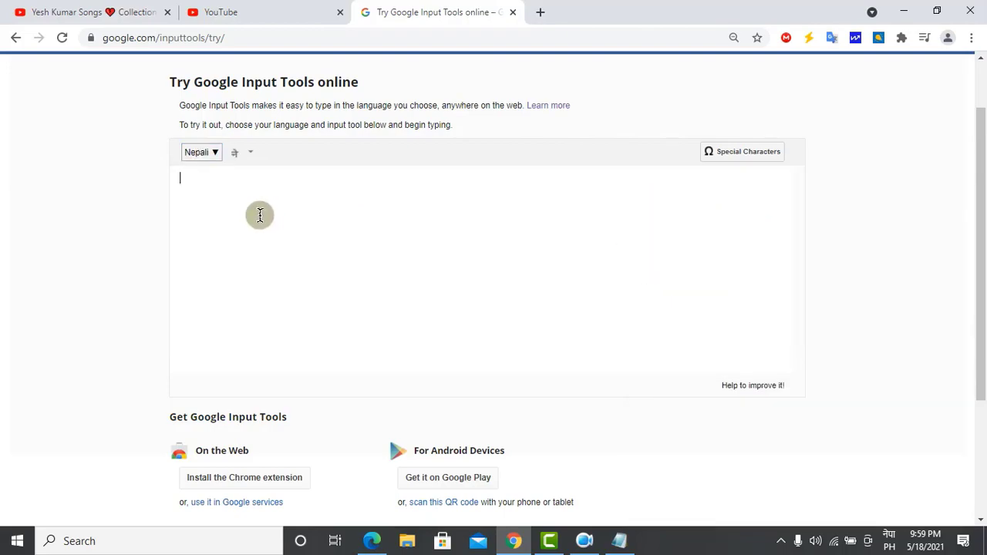
text(mero naam)
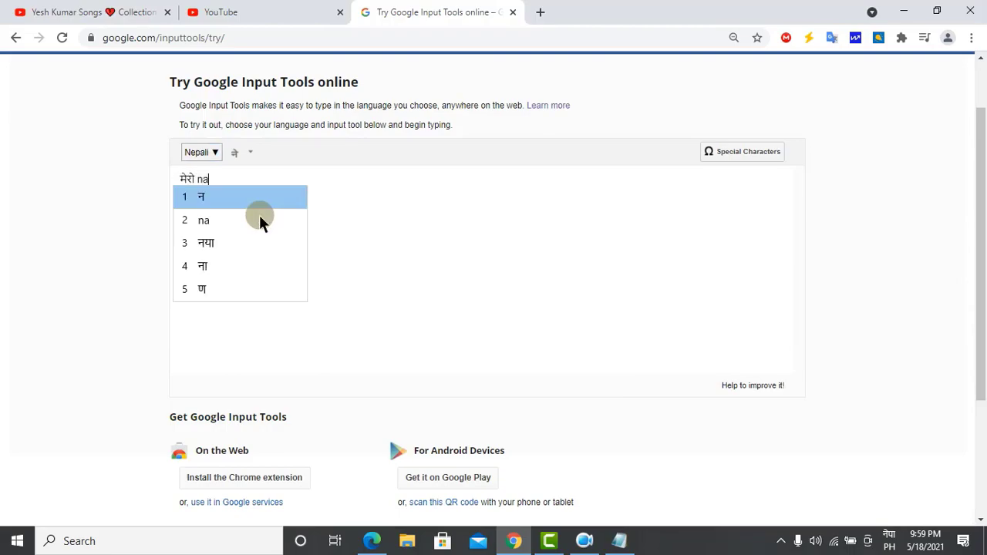
text( mahesaj)
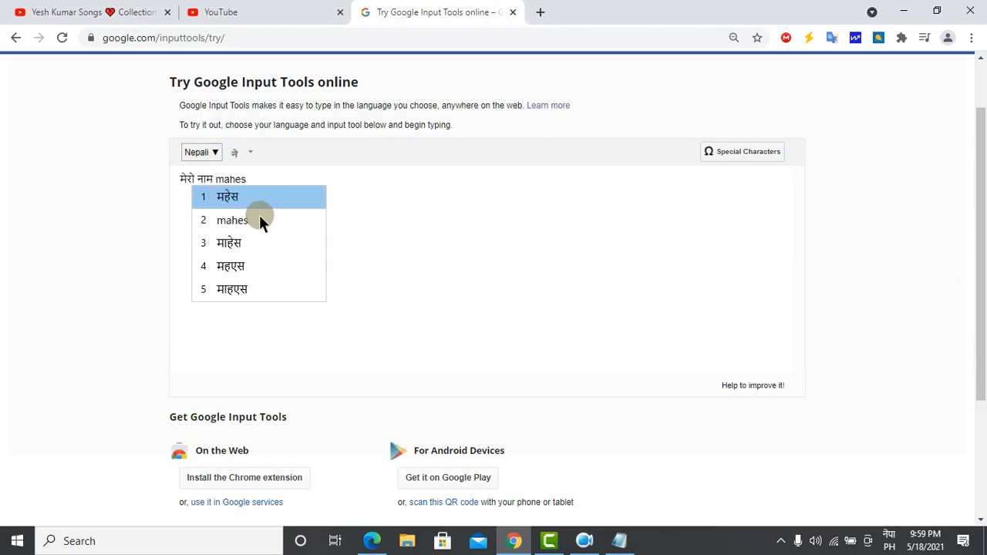
key(BackSpace)
key(BackSpace)
text(ke)
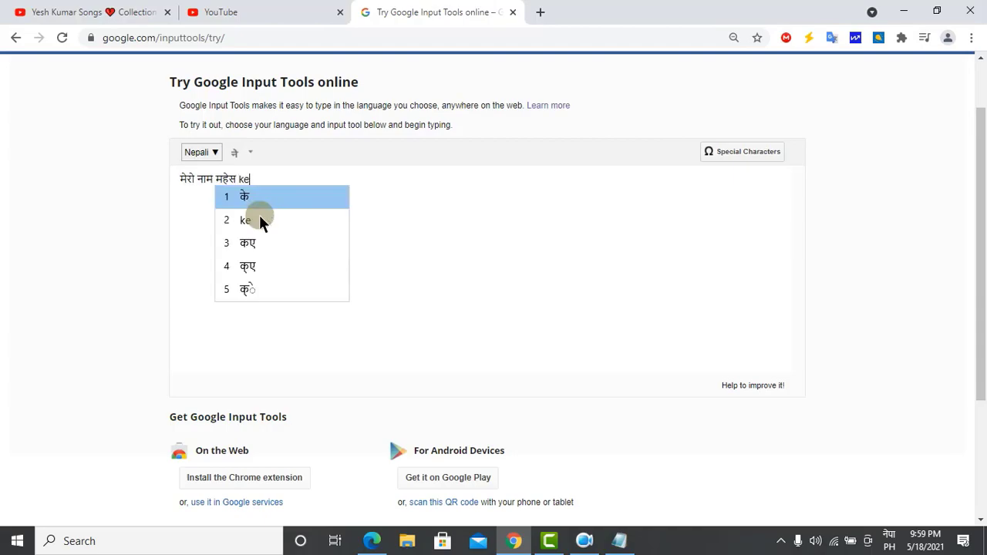
key(BackSpace)
key(BackSpace)
text(के see)
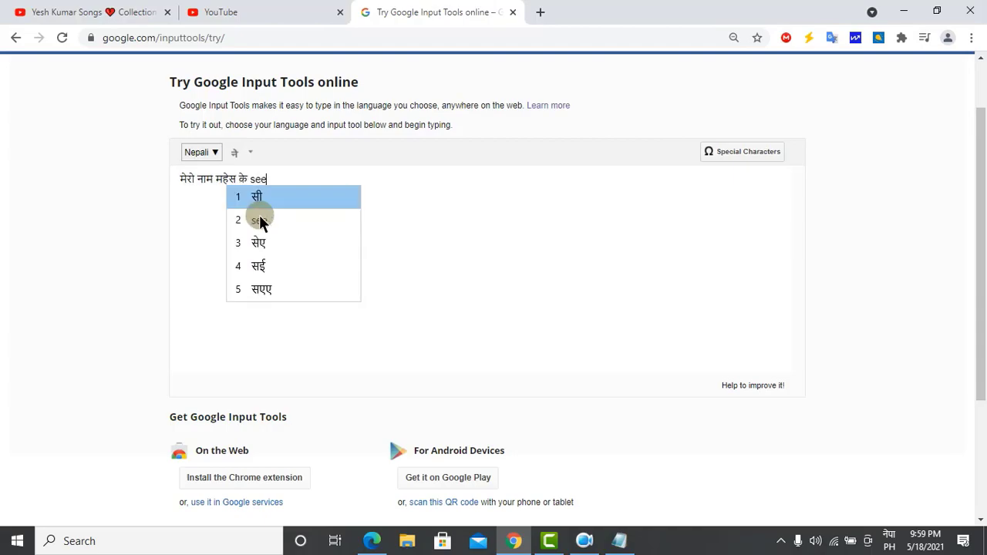
text(.)
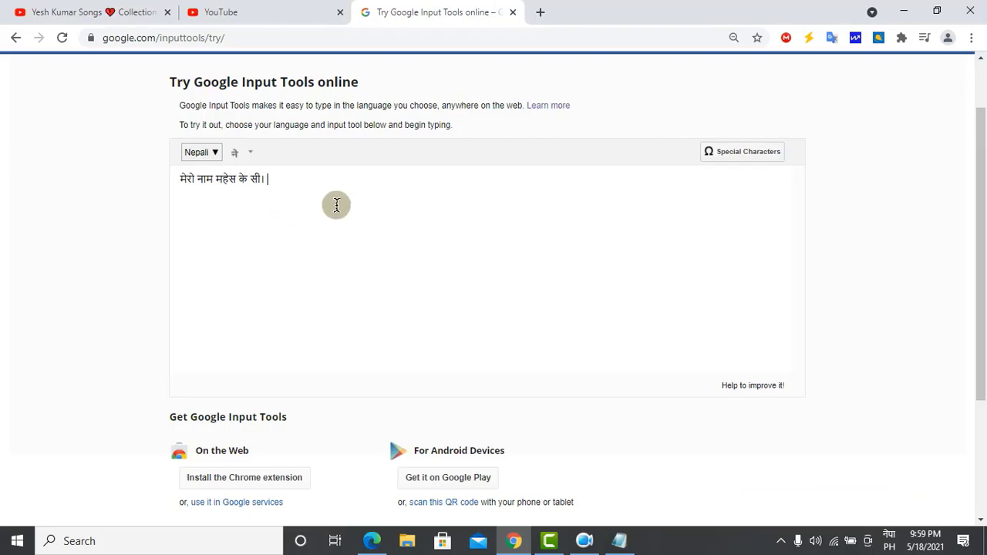
drag(328, 190, 170, 189)
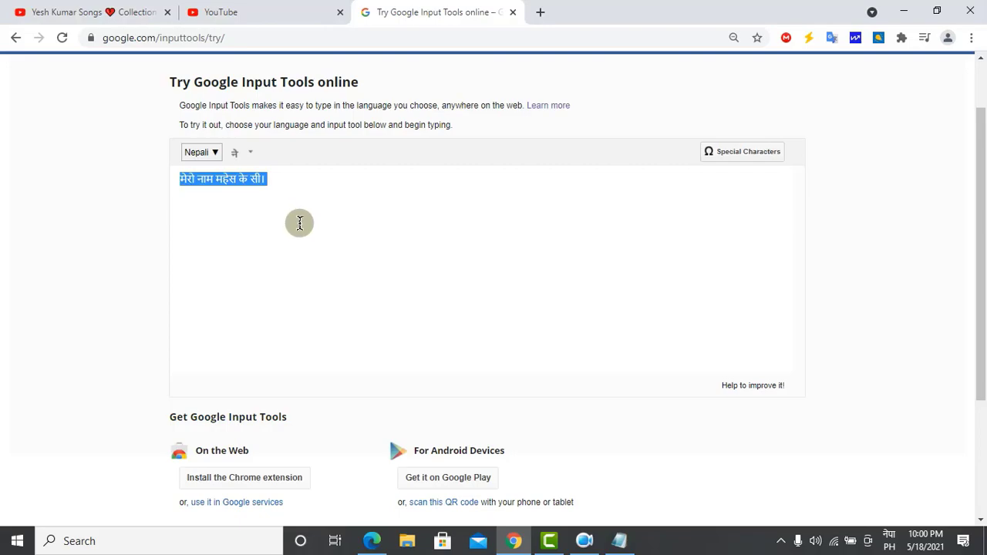
click(903, 10)
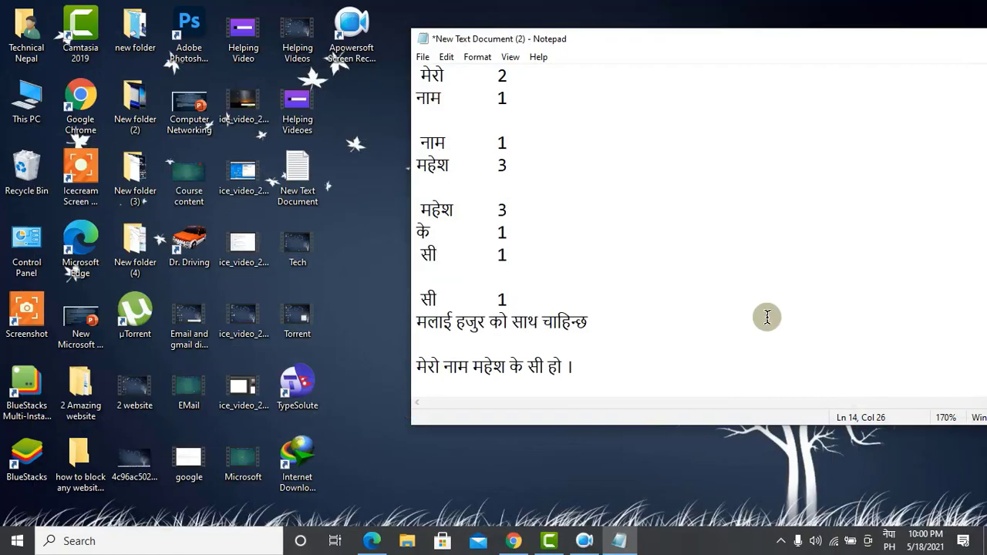
Switch to Google Input Tools and view its About information, version 1.1.3.18, then close it.
click(889, 540)
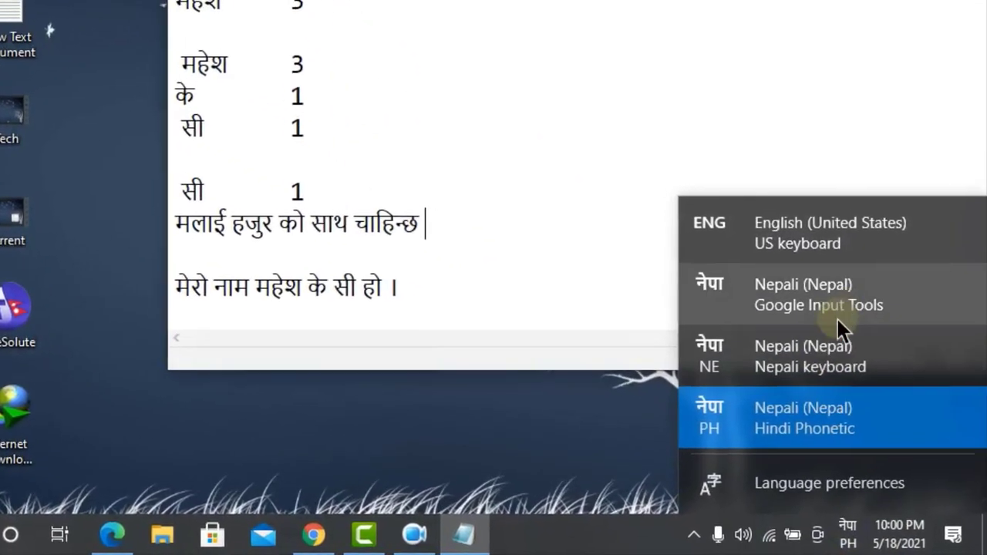
click(846, 287)
click(938, 505)
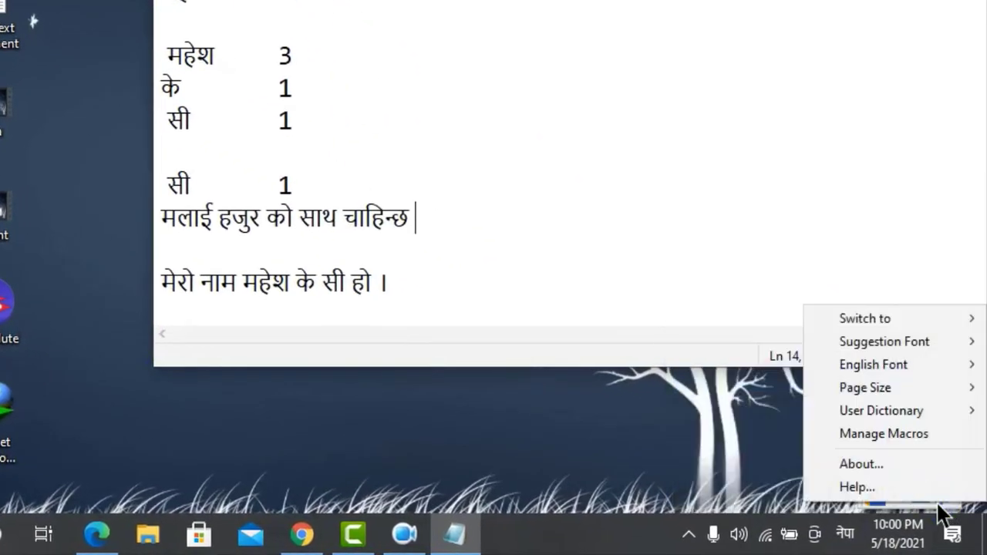
click(882, 463)
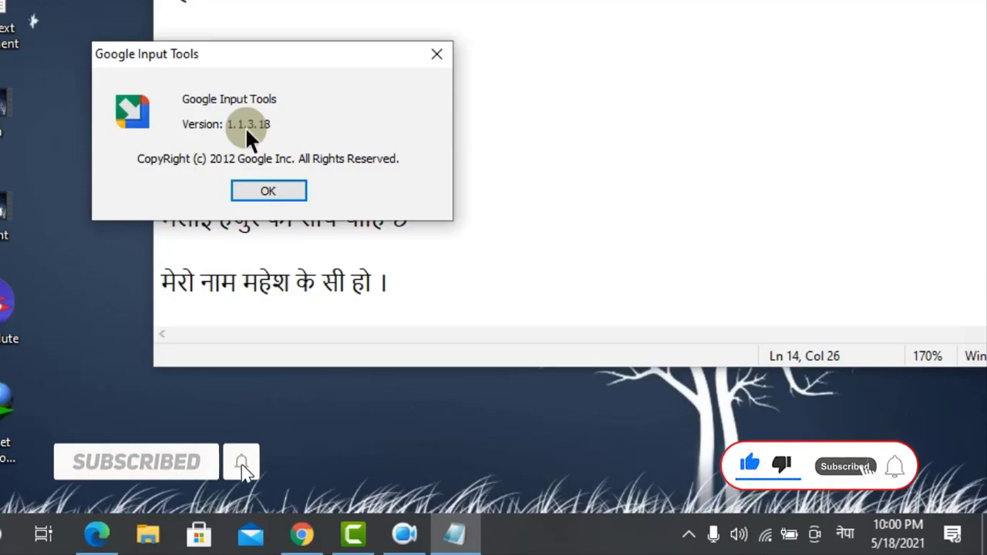
drag(269, 47, 150, 65)
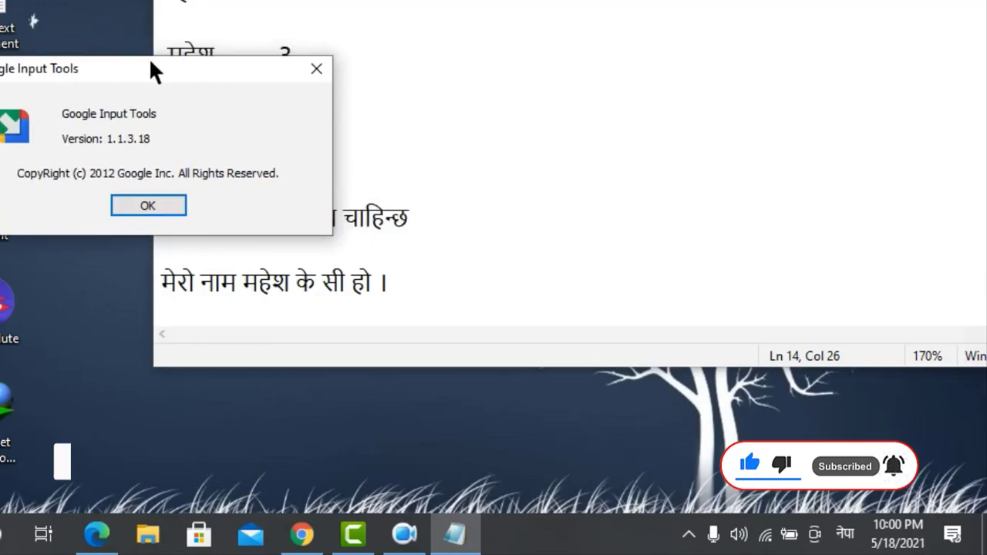
click(147, 202)
Return to the Notepad text and move the window right to uncover the desktop icons.
click(400, 286)
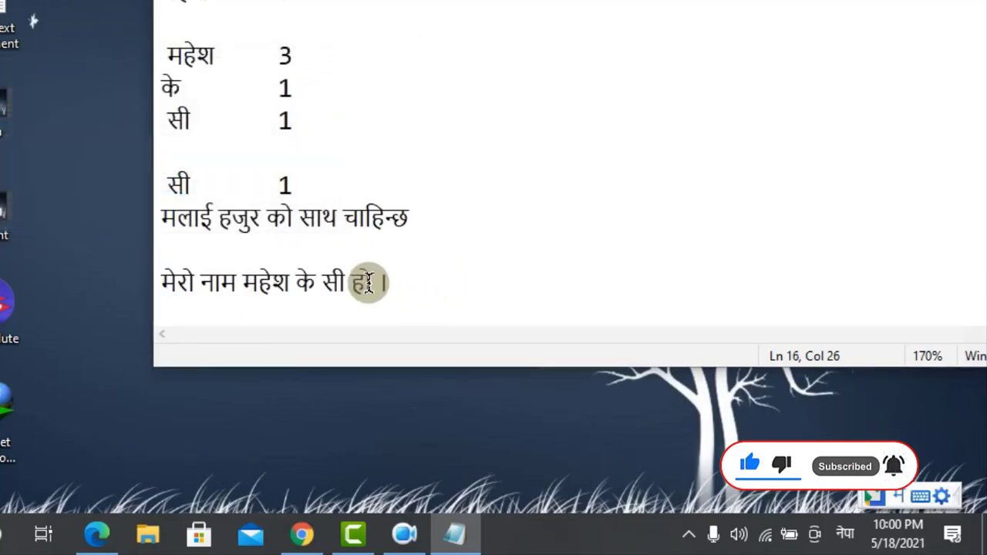
drag(475, 3, 178, 3)
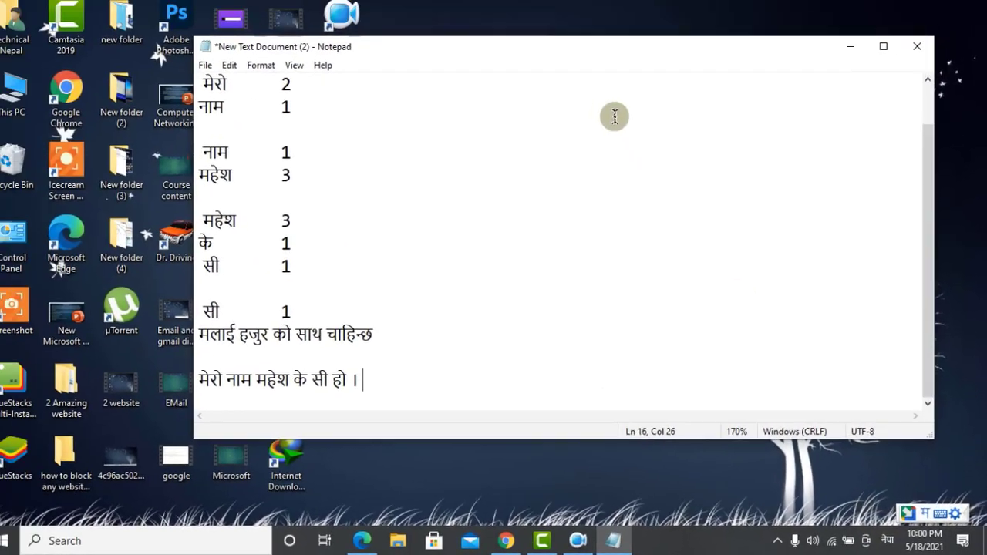
drag(608, 60, 804, 57)
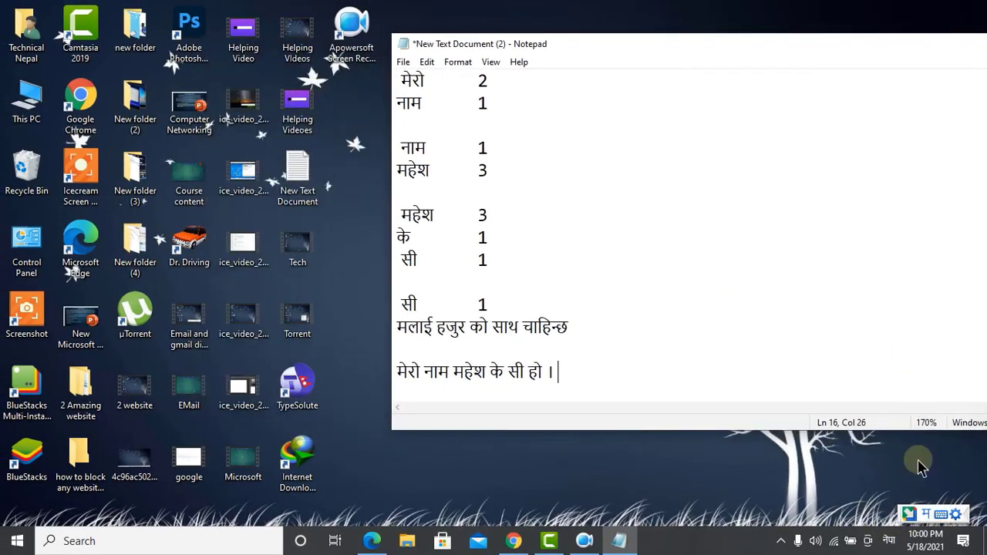
Open Control Panel's installed programs list and uninstall Google Input Nepali.
double_click(27, 240)
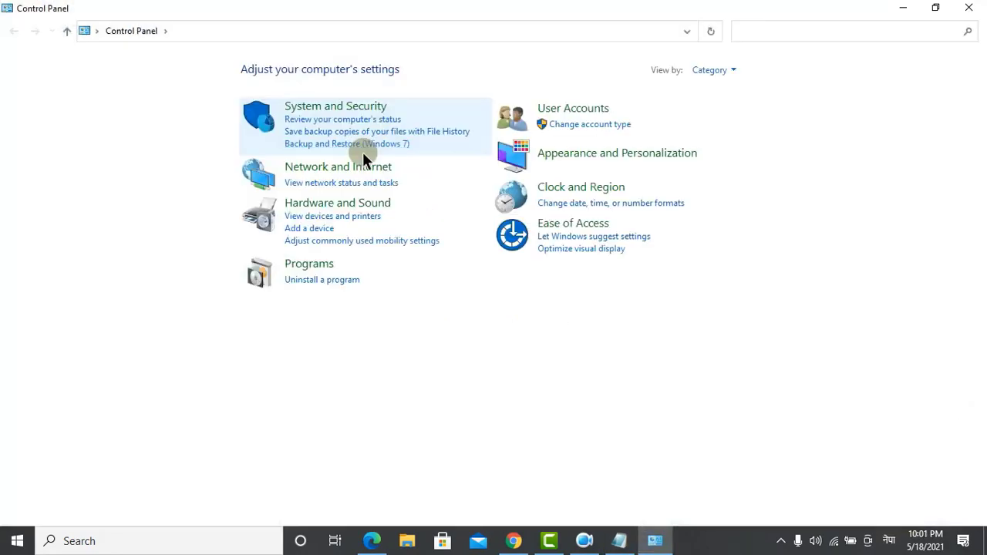
click(307, 279)
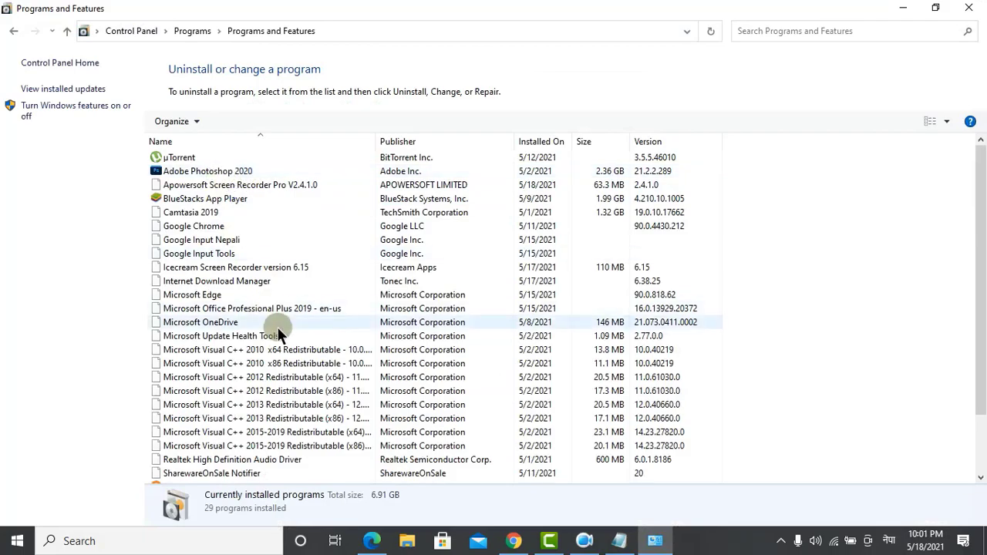
scroll(254, 324, down, 2)
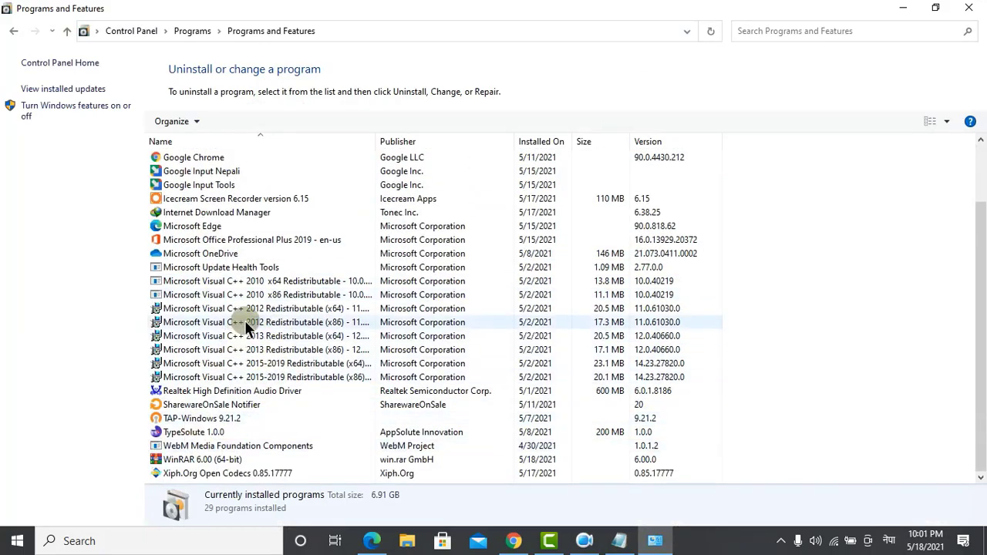
scroll(244, 320, up, 2)
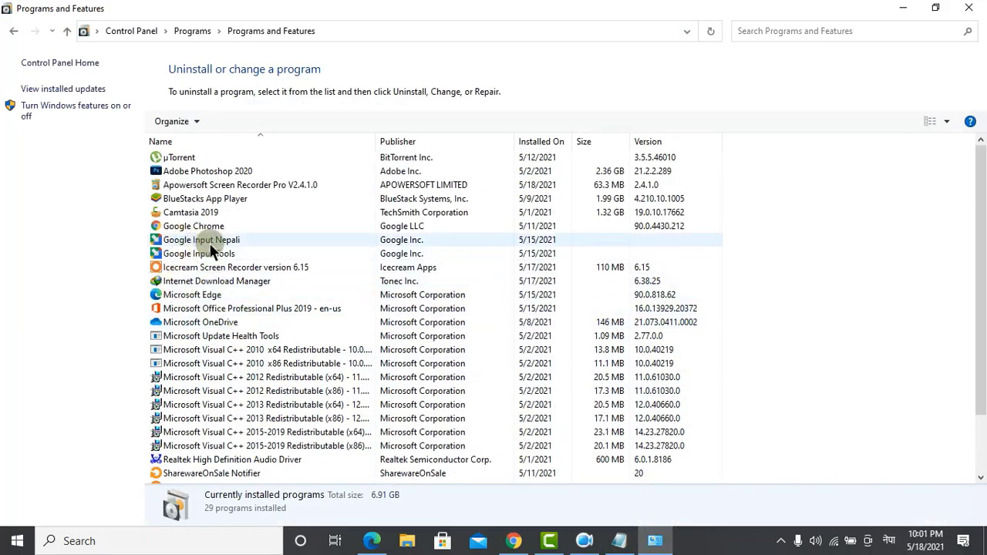
click(179, 242)
click(251, 120)
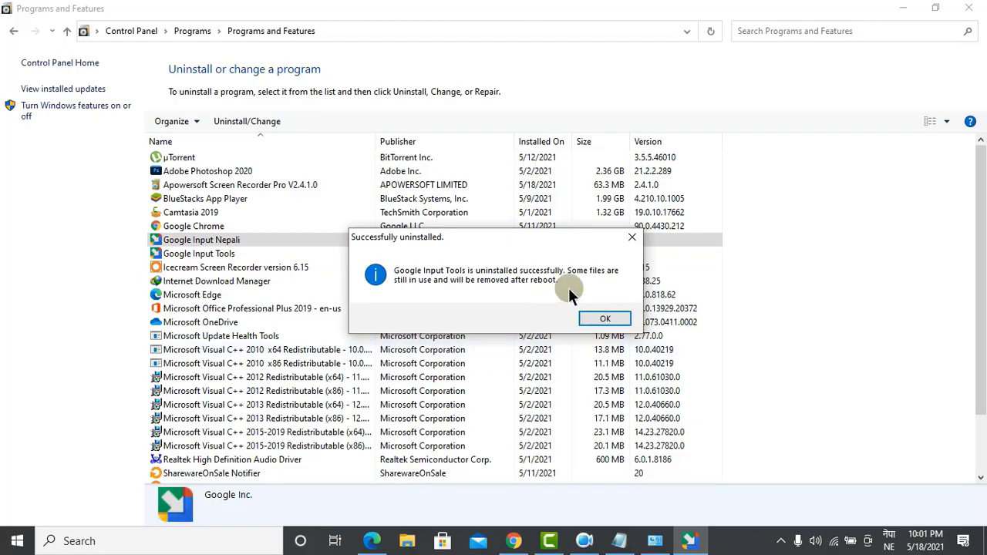
Dismiss the uninstall success message and check the program list no longer shows Google Input entries.
click(601, 321)
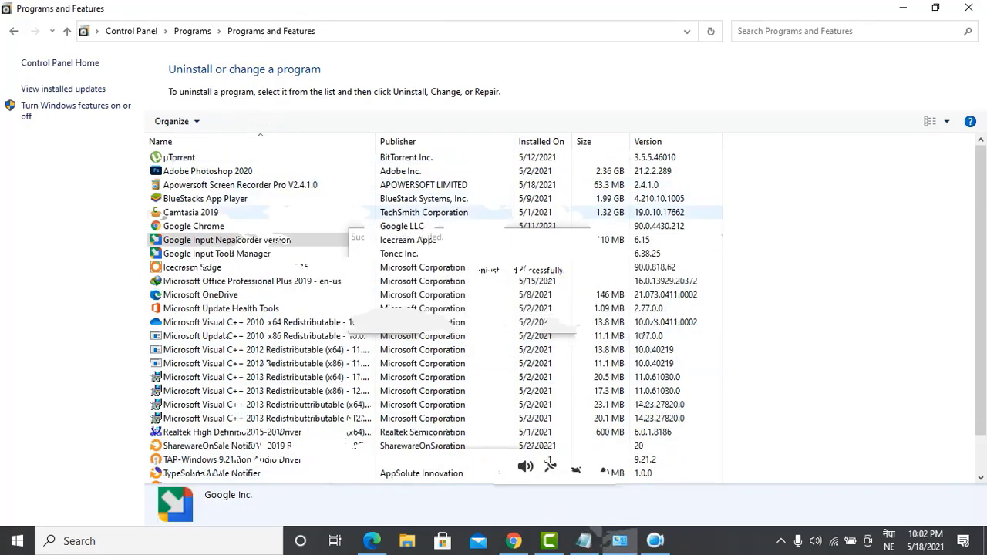
scroll(365, 300, down, 1)
scroll(364, 300, up, 1)
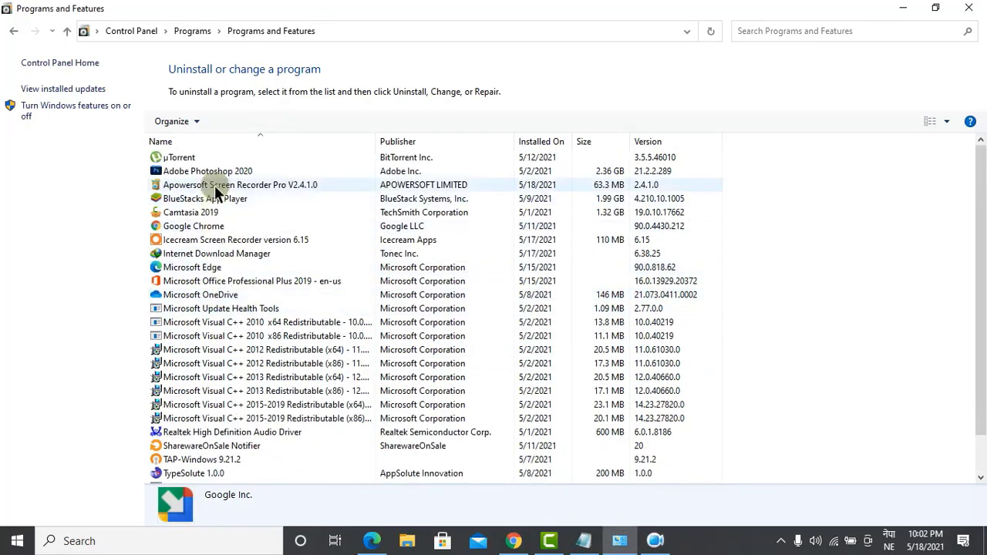
scroll(263, 292, down, 1)
scroll(263, 292, up, 1)
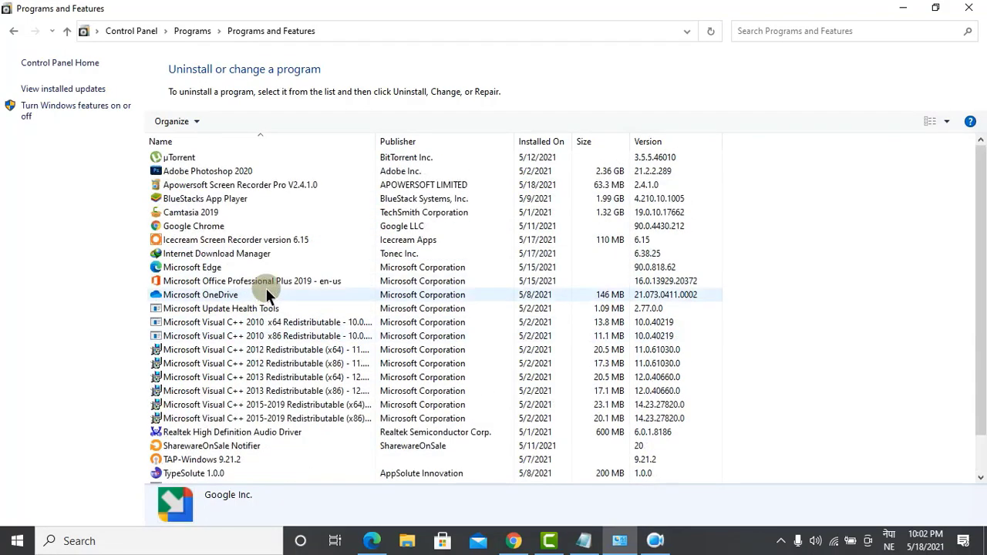
Close Programs and Features, move Notepad left, and open the taskbar input-language list.
click(968, 7)
drag(558, 59, 450, 65)
click(889, 539)
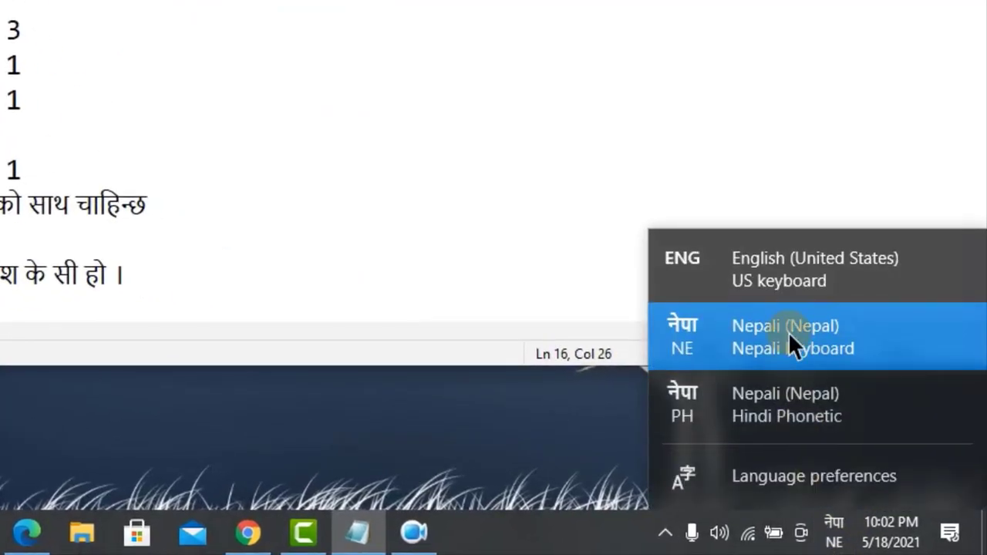
Close the Notepad document without saving its changes.
click(649, 35)
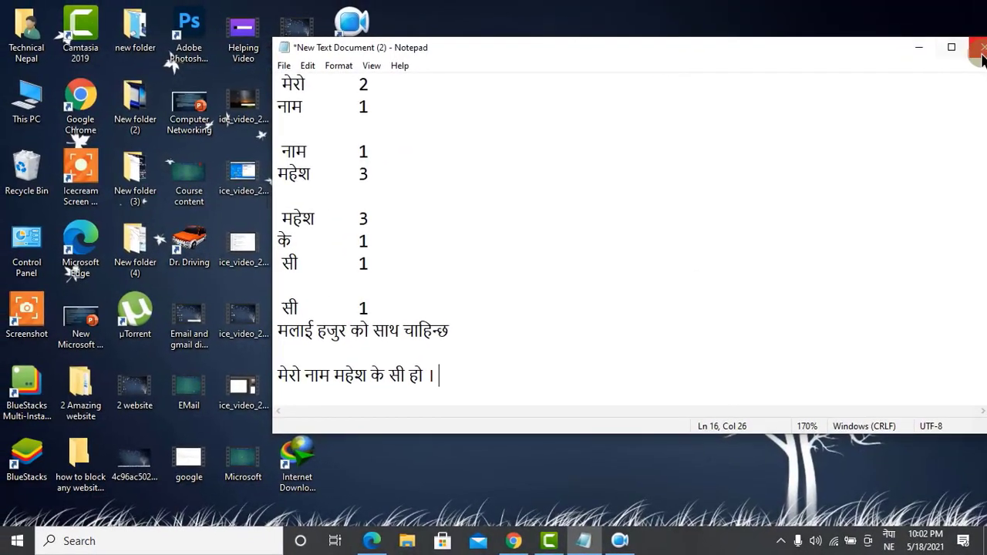
click(981, 54)
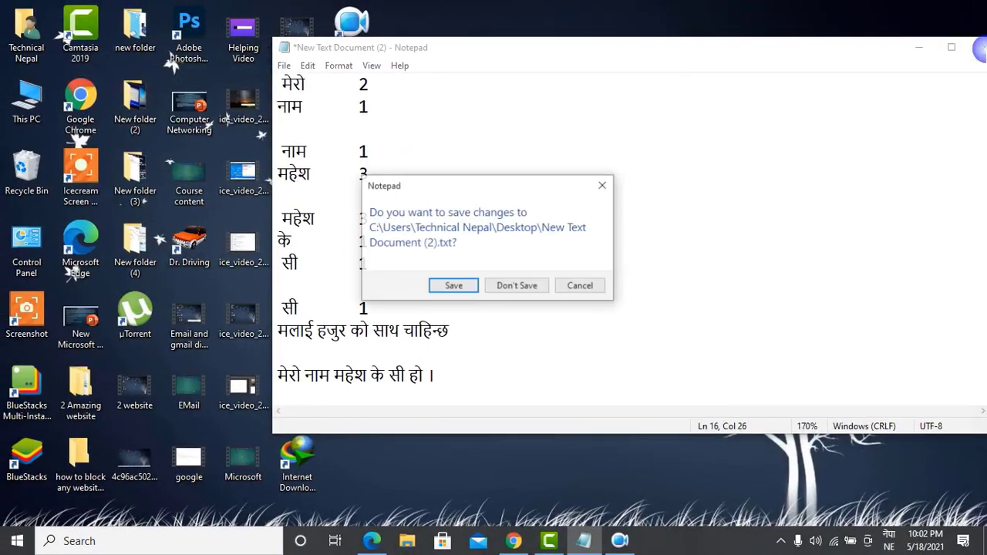
click(514, 285)
Switch the keyboard input language to Nepali (Nepal) Hindi Phonetic.
right_click(564, 162)
right_click(633, 206)
click(509, 325)
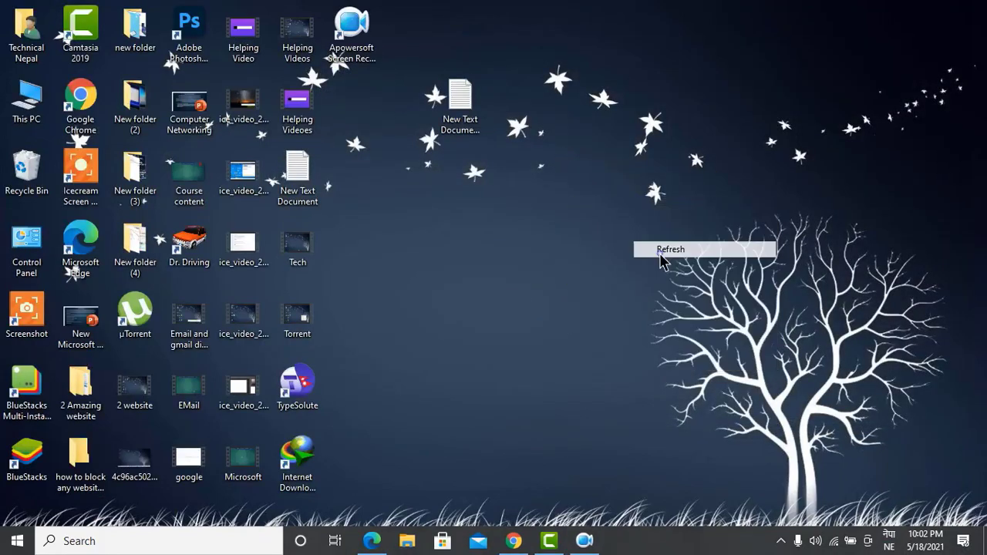
click(889, 539)
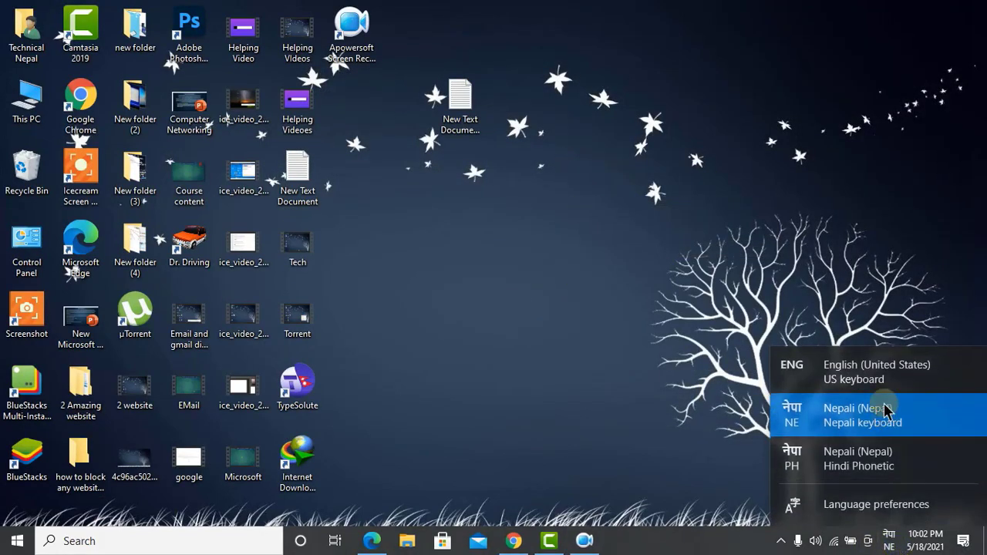
click(854, 460)
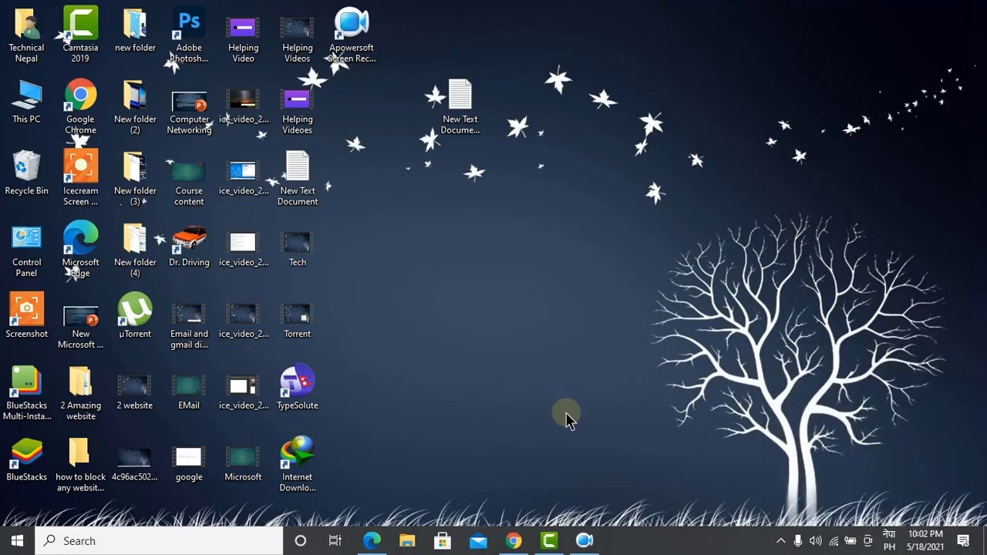
Open New Text Document (2) from the desktop in Notepad and move its window right.
click(465, 115)
double_click(465, 116)
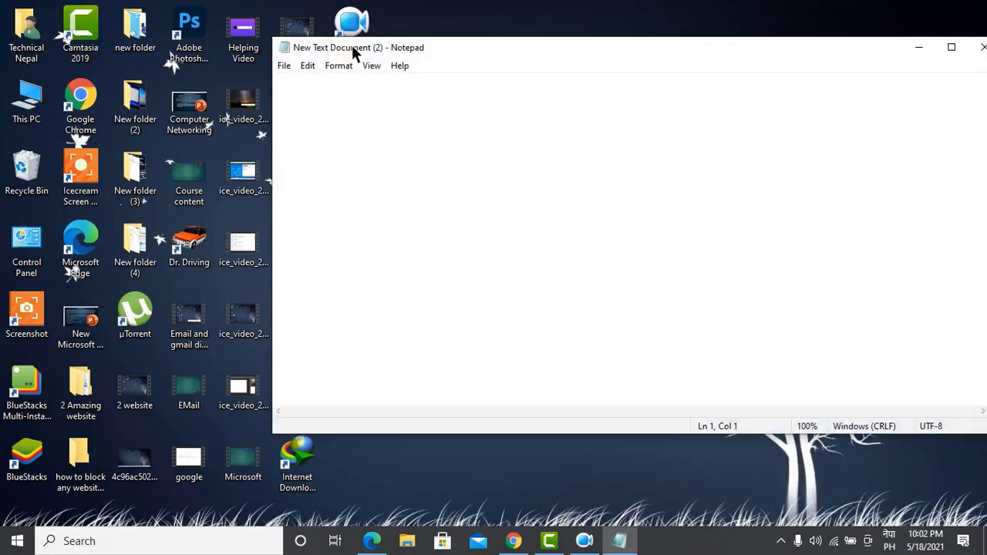
drag(352, 48, 563, 89)
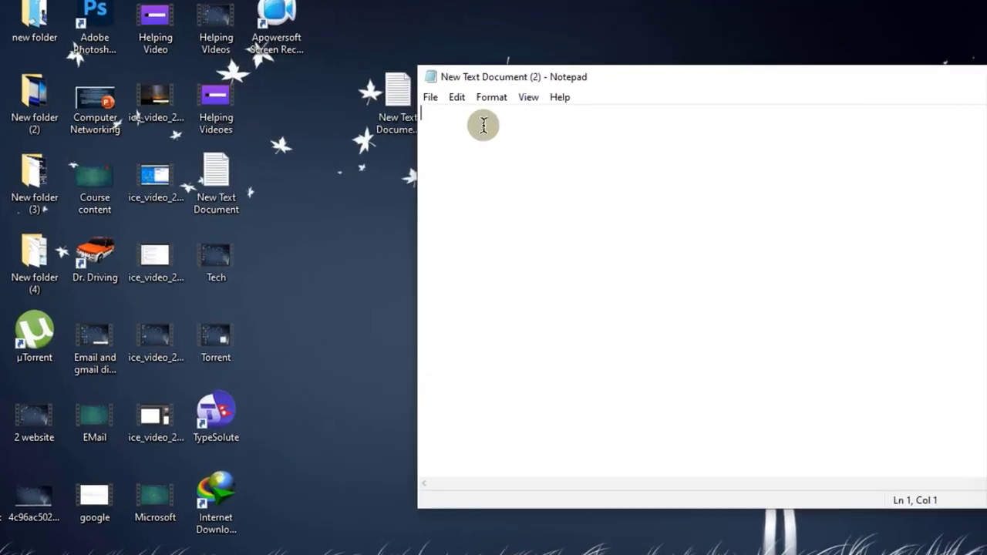
Type 'mero nam mahesh ke si ho .' to produce मेरो नाम महेश के सी हो । and zoom in.
text(m)
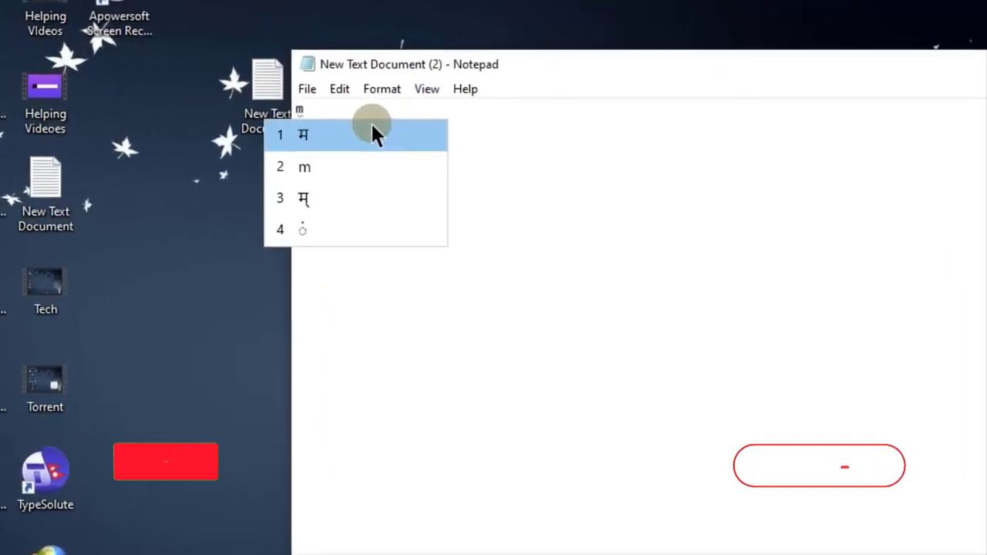
text(ero nam mahes)
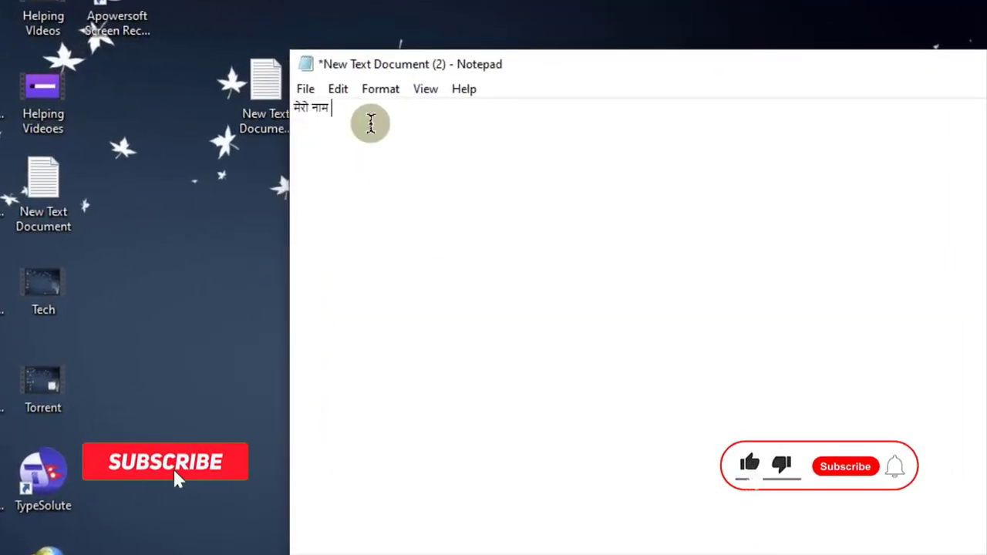
text(h ke si ho)
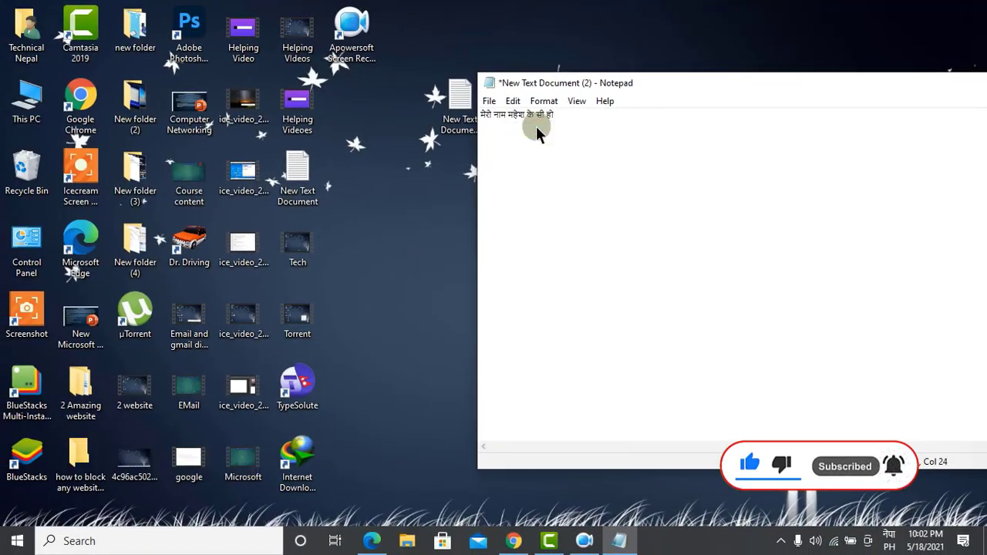
text( .)
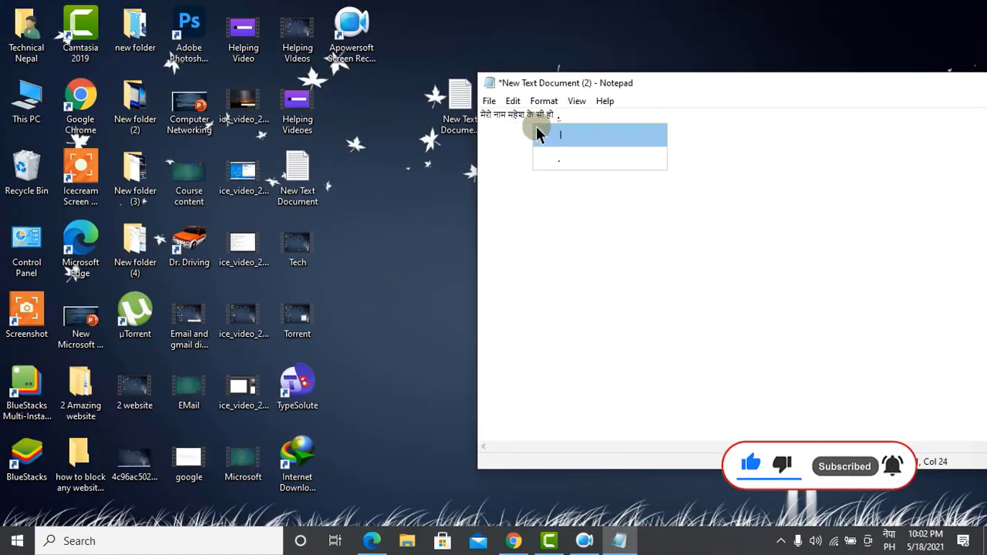
scroll(527, 127, up, 10)
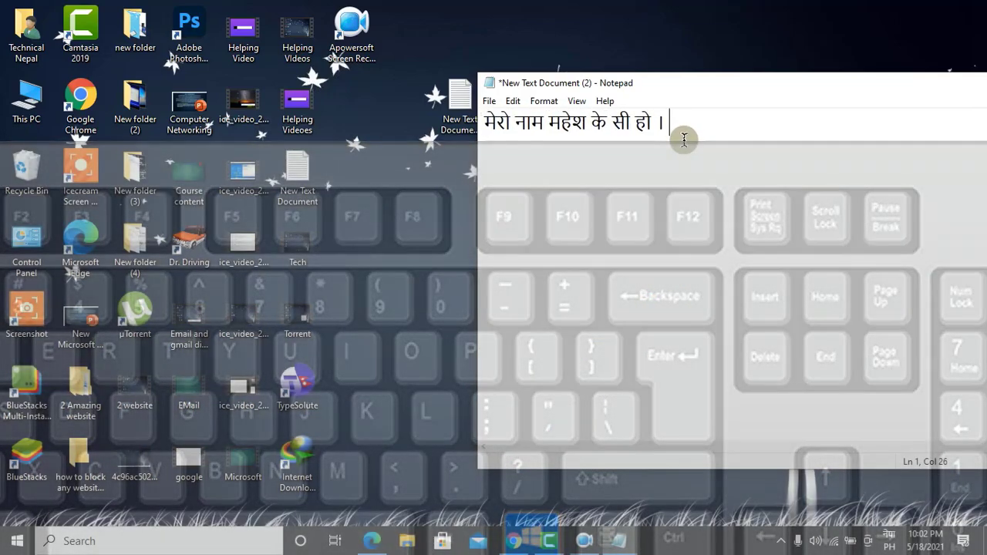
scroll(683, 139, up, 4)
drag(646, 85, 549, 70)
drag(599, 114, 606, 114)
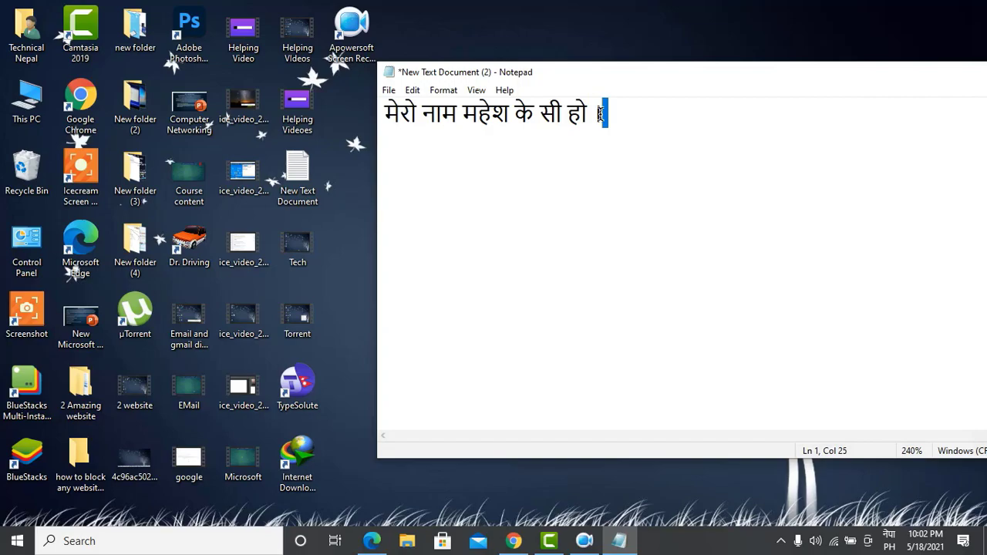
Move the Notepad window further right and put focus on the desktop.
click(888, 539)
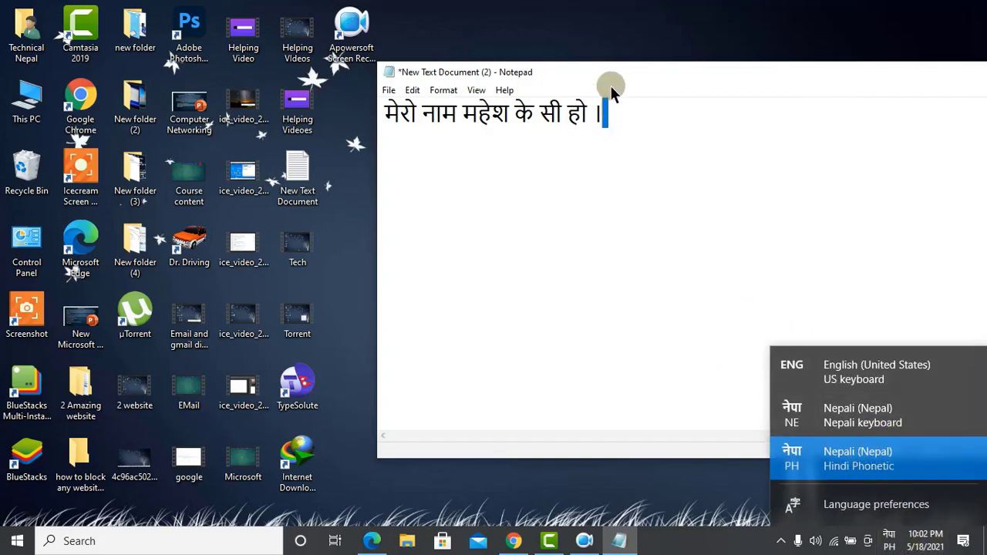
click(697, 74)
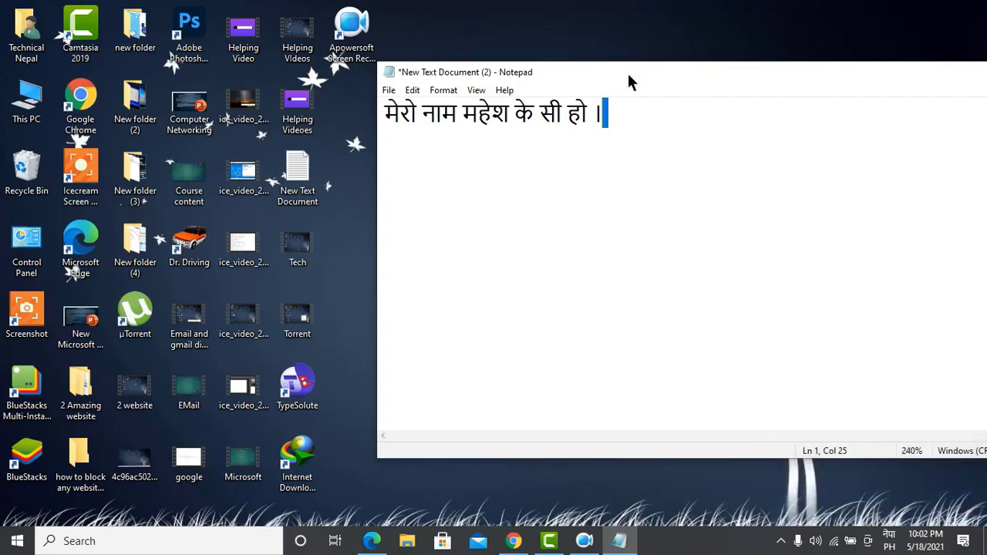
drag(627, 81, 702, 84)
click(401, 173)
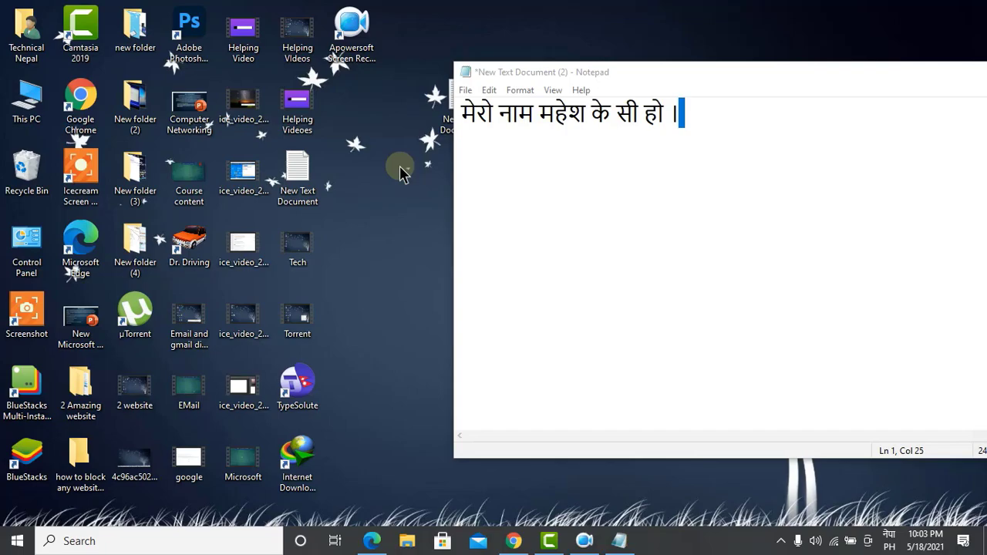
Refresh the desktop twice from its right-click menu.
right_click(353, 150)
click(386, 194)
right_click(409, 244)
click(430, 275)
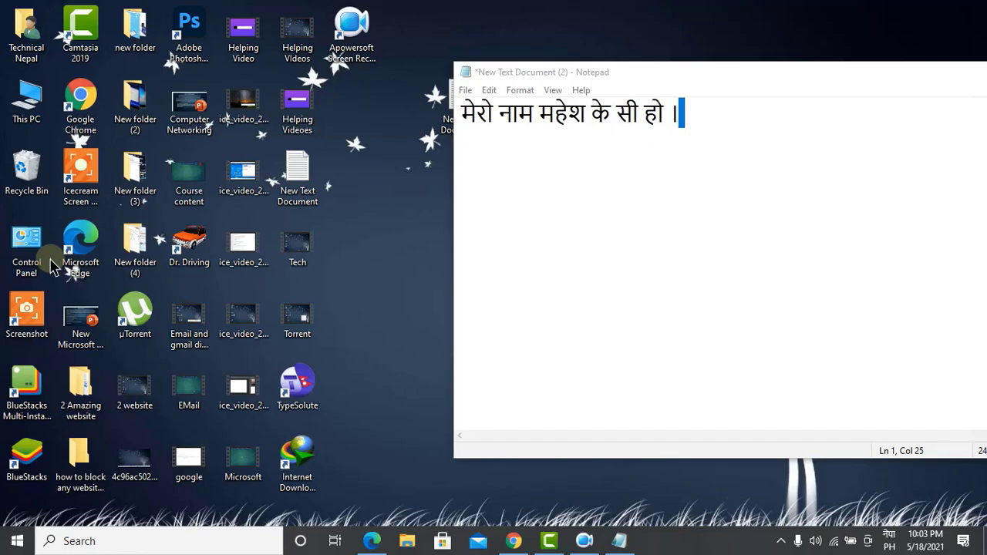
right_click(393, 230)
Refresh the desktop and open the Run dialog with winver entered.
click(409, 274)
key(super+r)
text(winver)
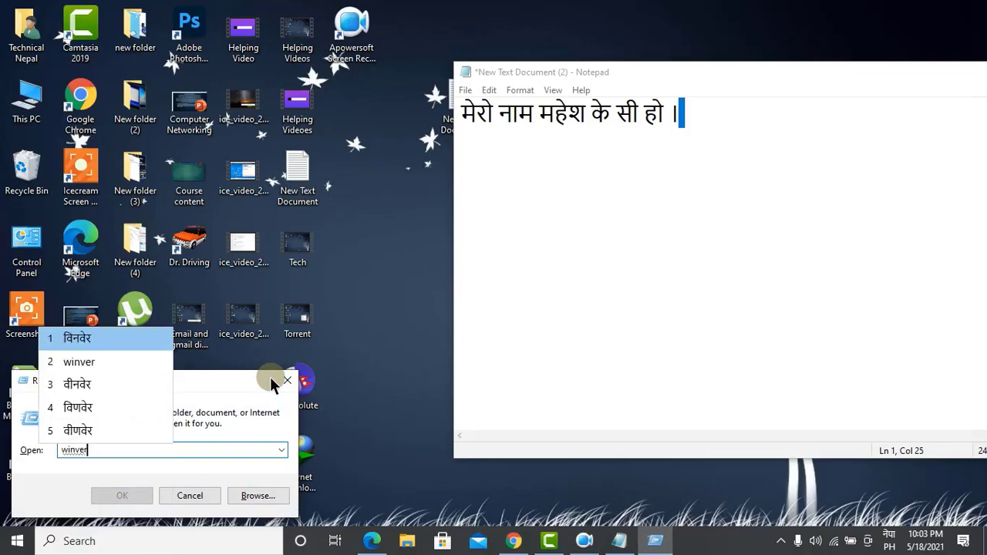
Switch input to English, retype winver correctly and run it to show About Windows.
key(super+space)
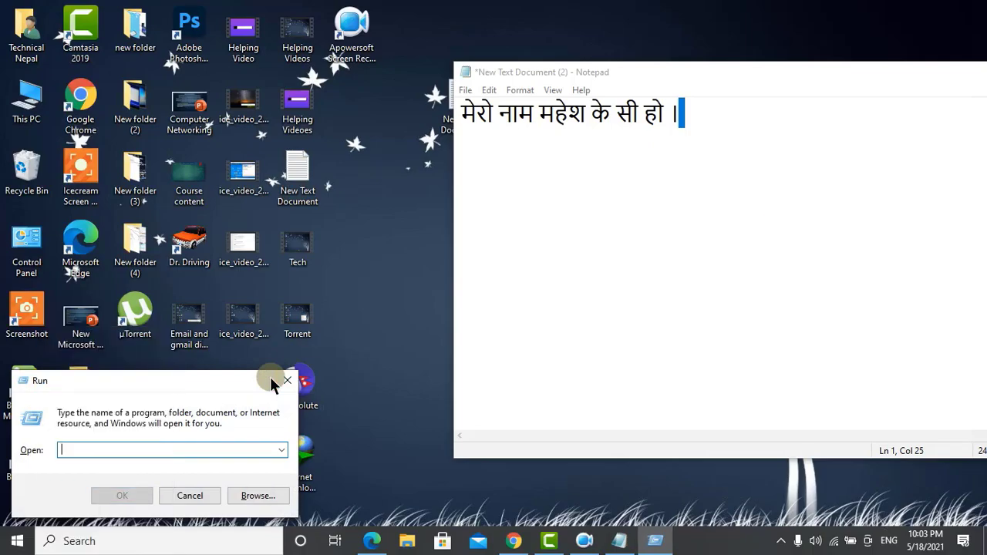
text(wi)
key(BackSpace)
key(BackSpace)
text(w)
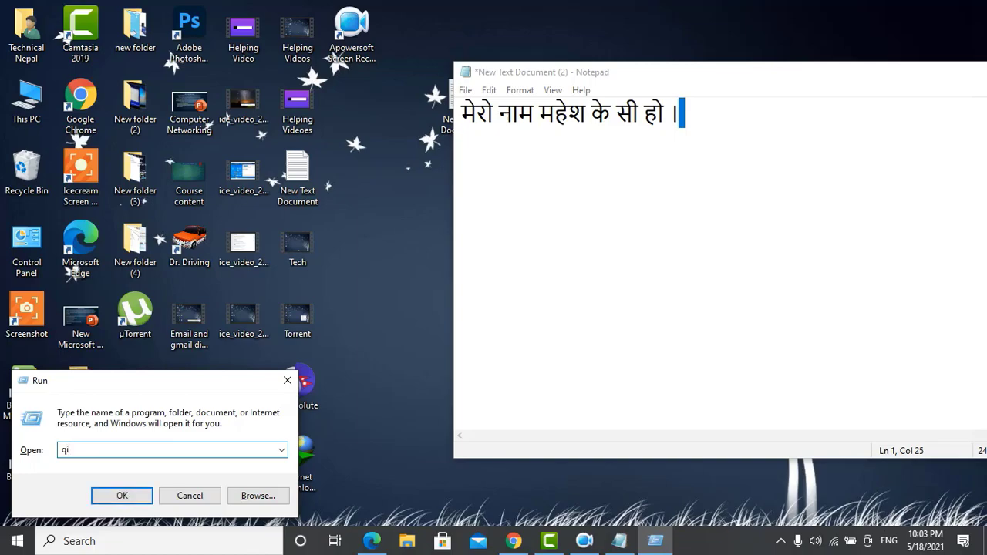
key(BackSpace)
text(winver)
key(Return)
Move About Windows over Notepad, reopen Run showing winver, and bring About Windows forward.
drag(117, 33, 245, 70)
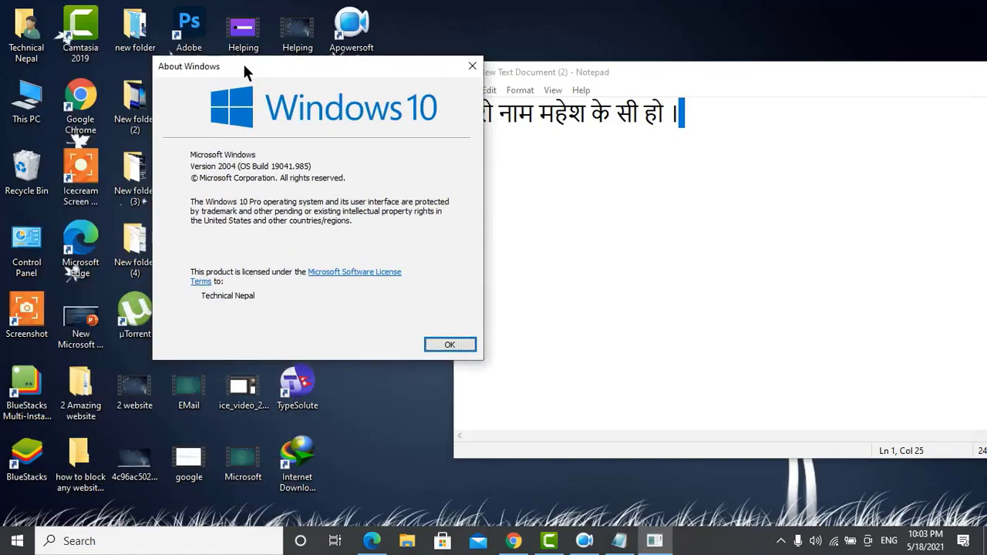
key(super+r)
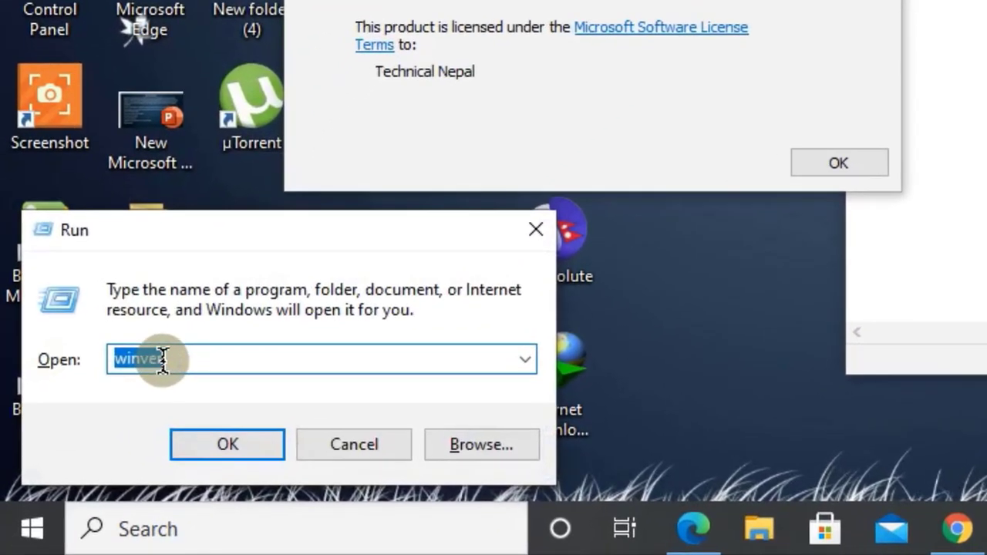
click(94, 450)
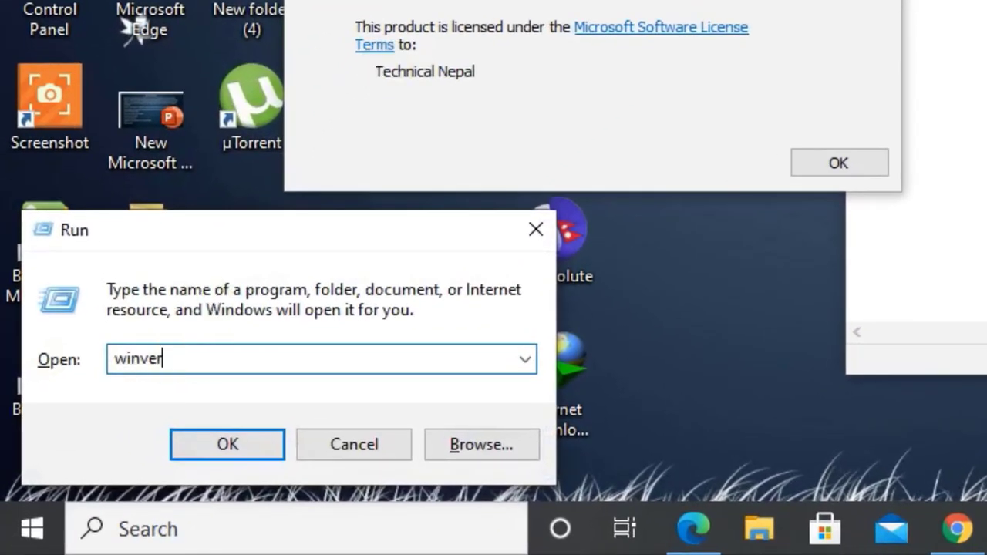
click(360, 0)
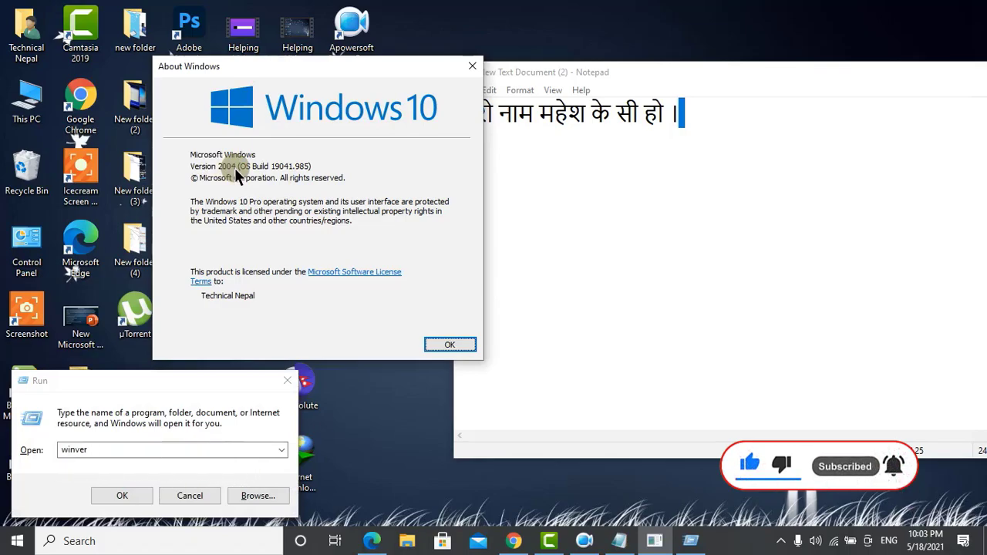
click(17, 541)
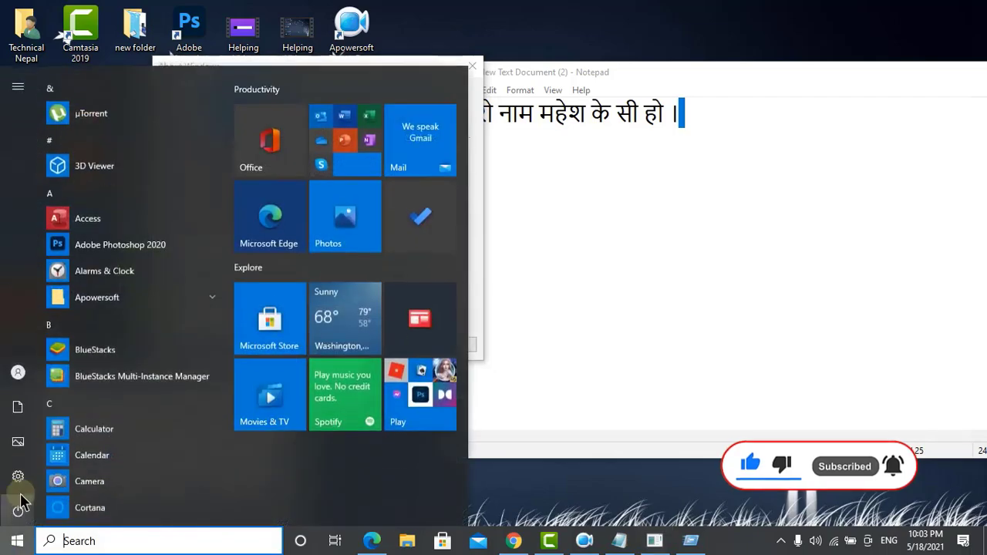
click(18, 497)
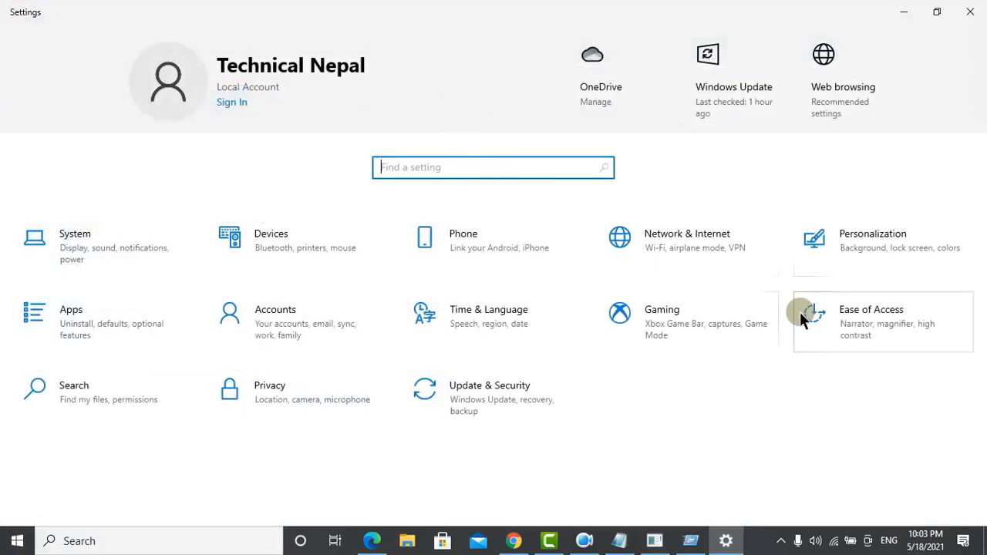
click(515, 382)
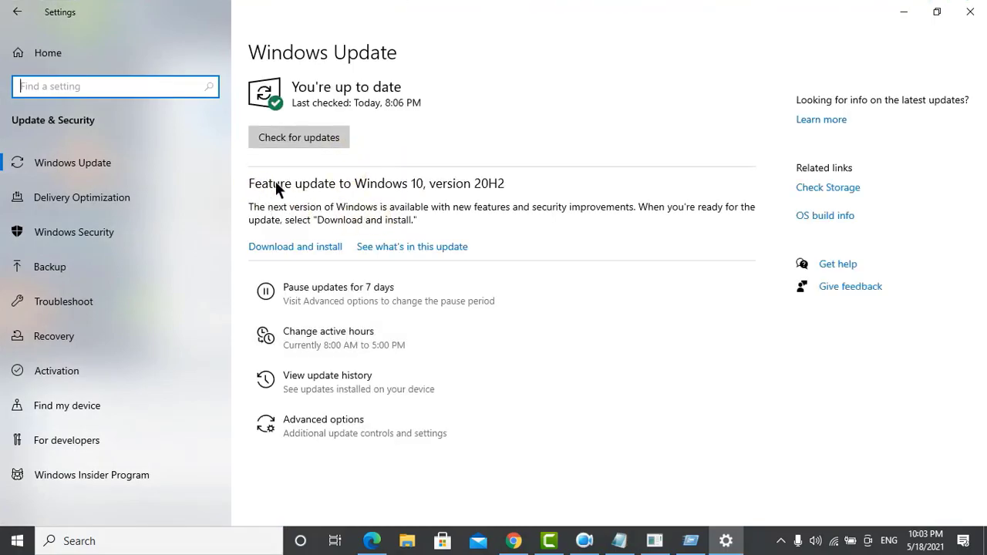
click(375, 185)
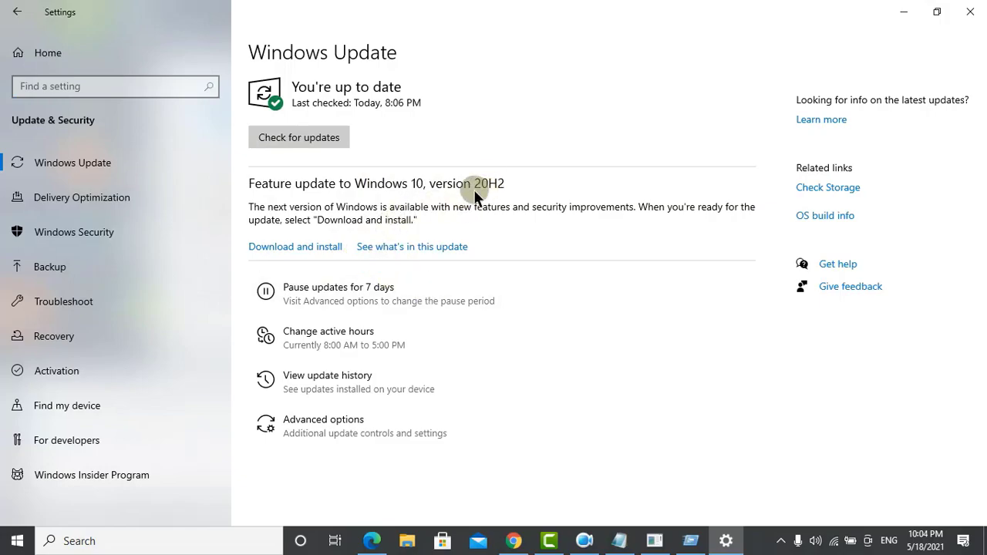
click(970, 12)
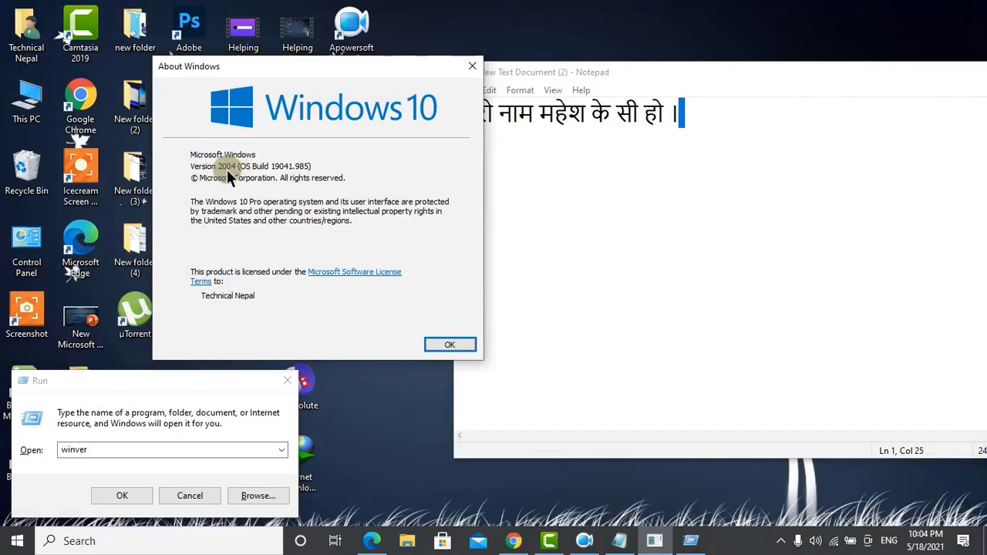
Close Run, place About Windows left and Notepad right, with the cursor at the sentence's end.
click(610, 72)
click(286, 378)
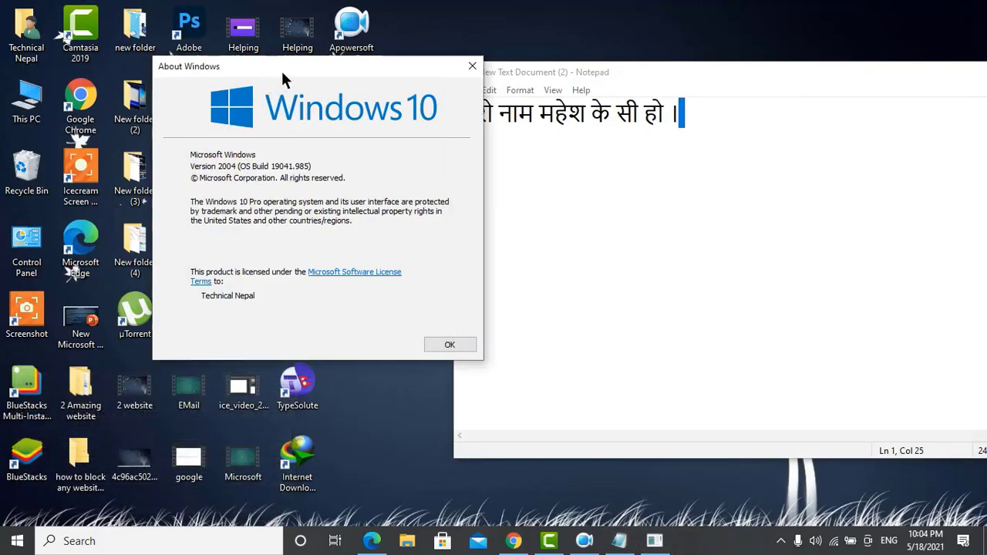
drag(281, 69, 250, 68)
click(680, 188)
drag(543, 69, 574, 70)
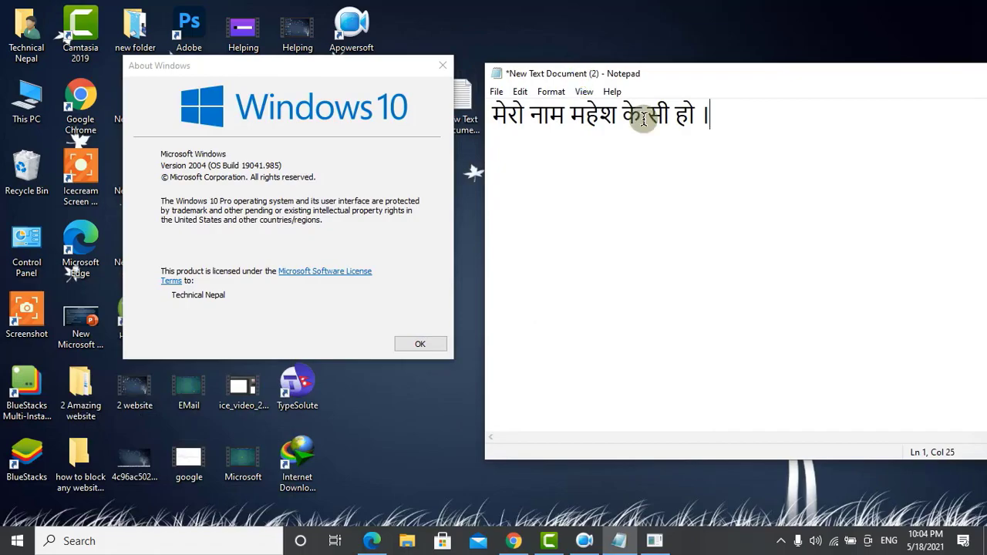
drag(711, 115, 726, 136)
click(726, 140)
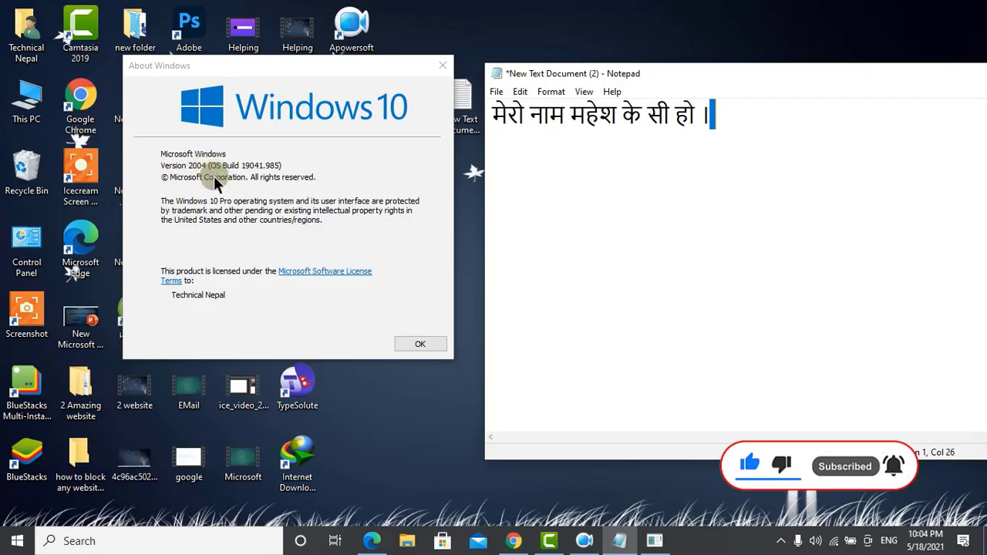
Move Notepad over About Windows, then close it without saving.
drag(619, 74, 489, 88)
click(584, 106)
drag(584, 88, 447, 85)
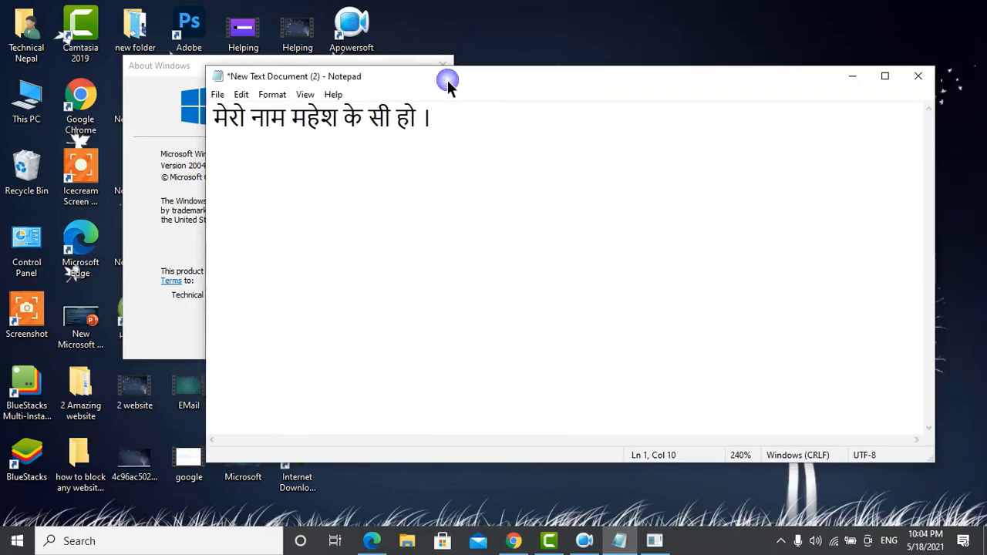
click(921, 77)
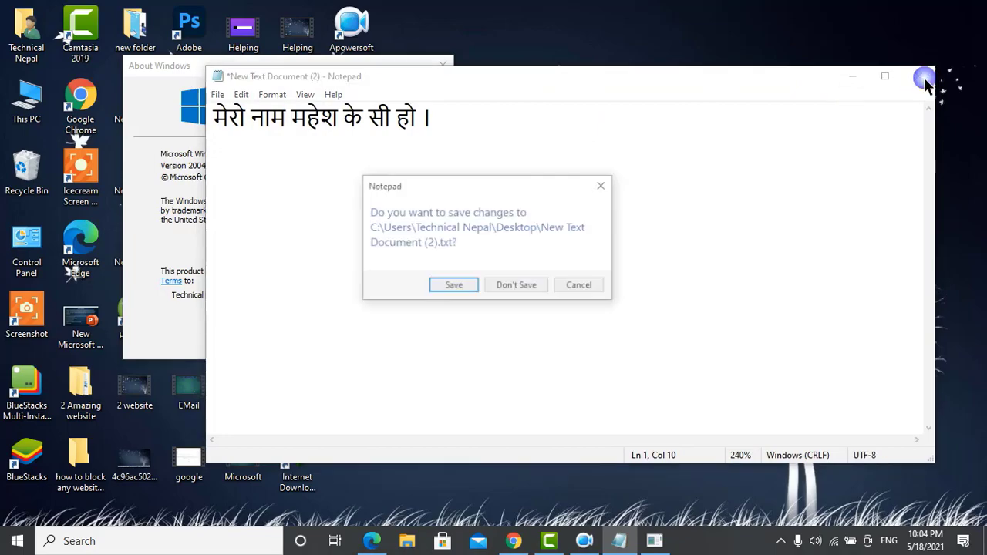
click(517, 285)
Close About Windows, refresh the desktop three times, and check the input language list.
click(436, 68)
right_click(591, 73)
click(617, 115)
right_click(623, 116)
click(643, 158)
right_click(654, 161)
click(683, 205)
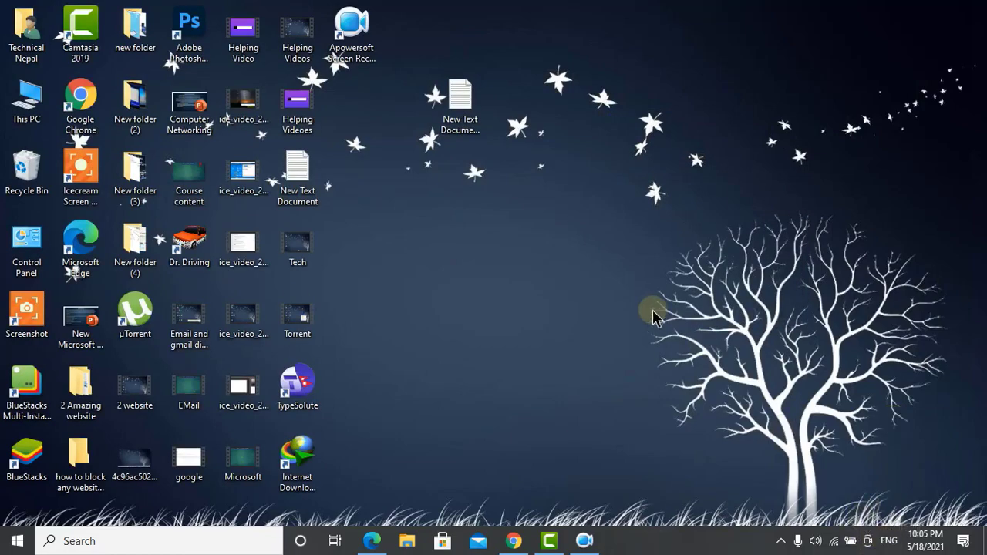
click(888, 541)
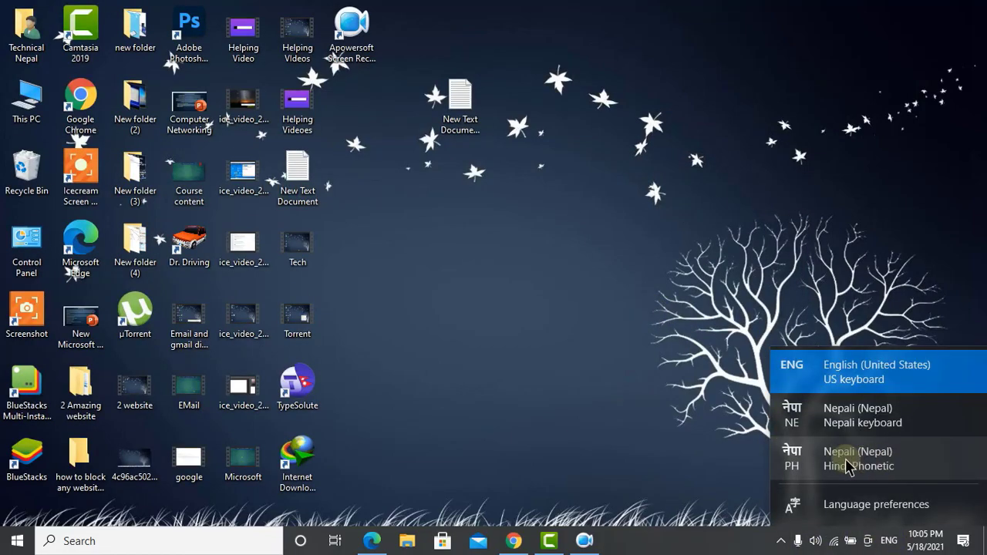
click(645, 326)
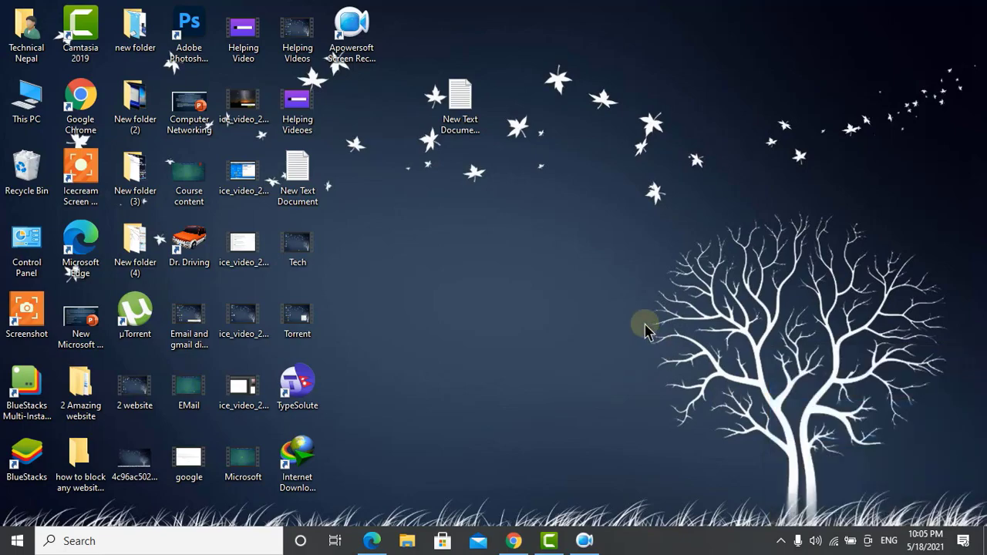